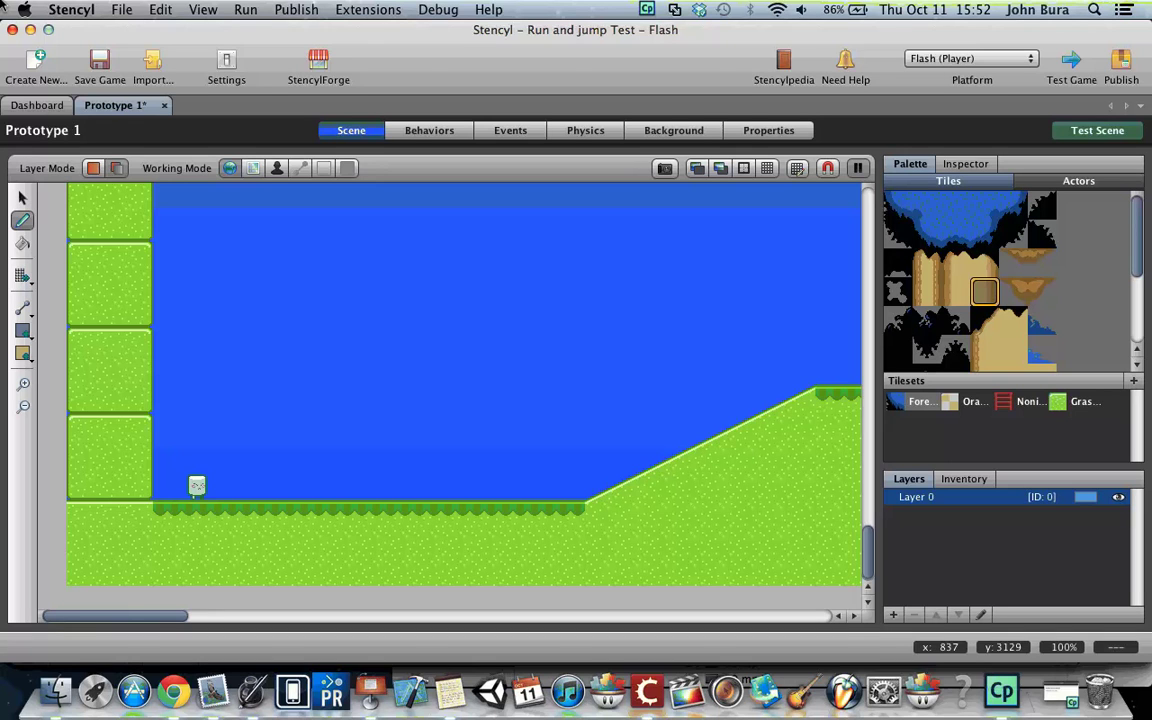
- Set up two scene layers named Front and Background, with the new Background layer placed beneath Front
click(893, 614)
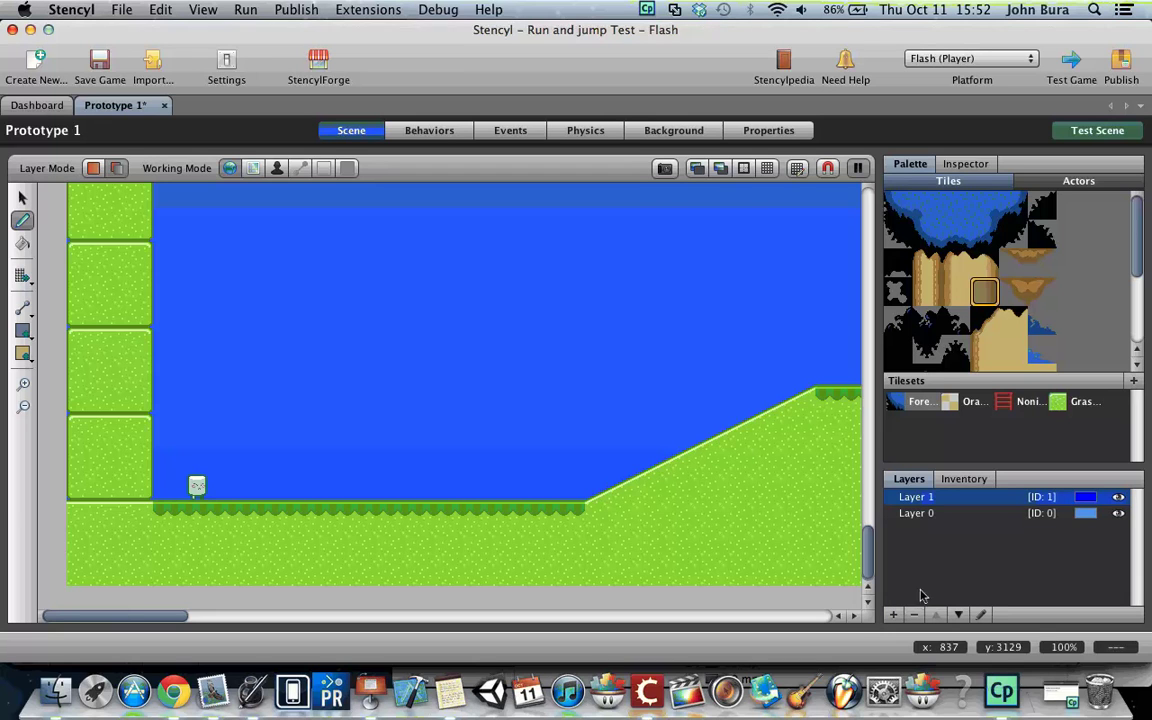
click(940, 512)
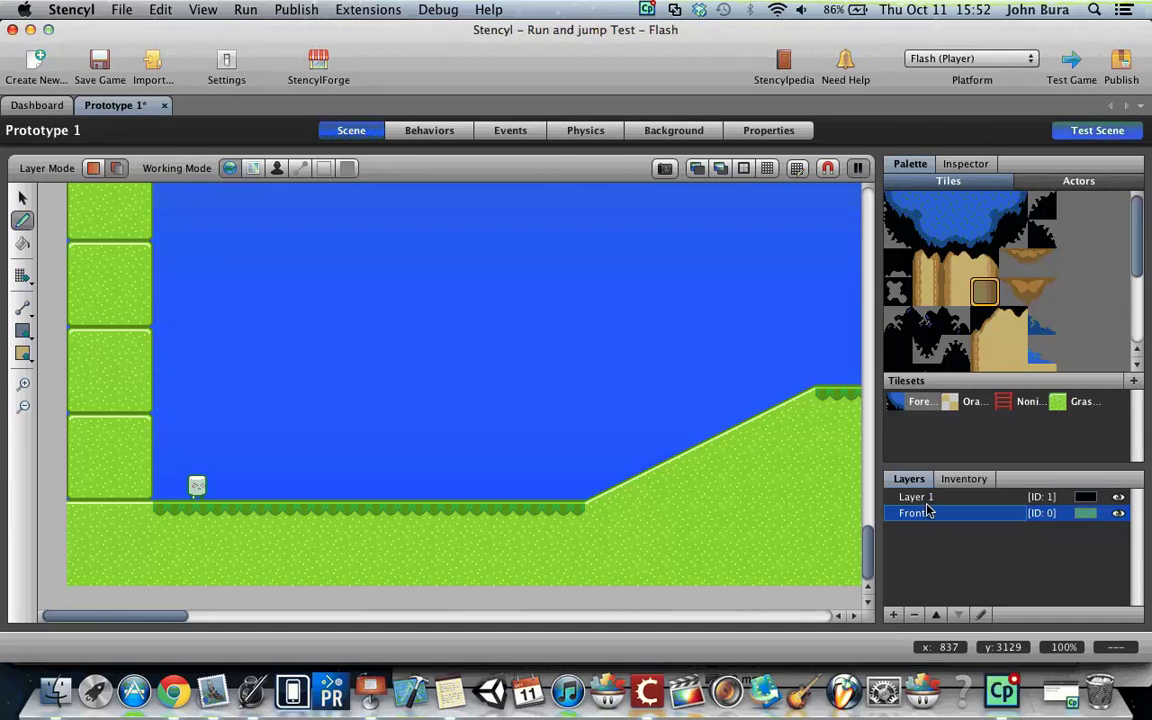
click(927, 502)
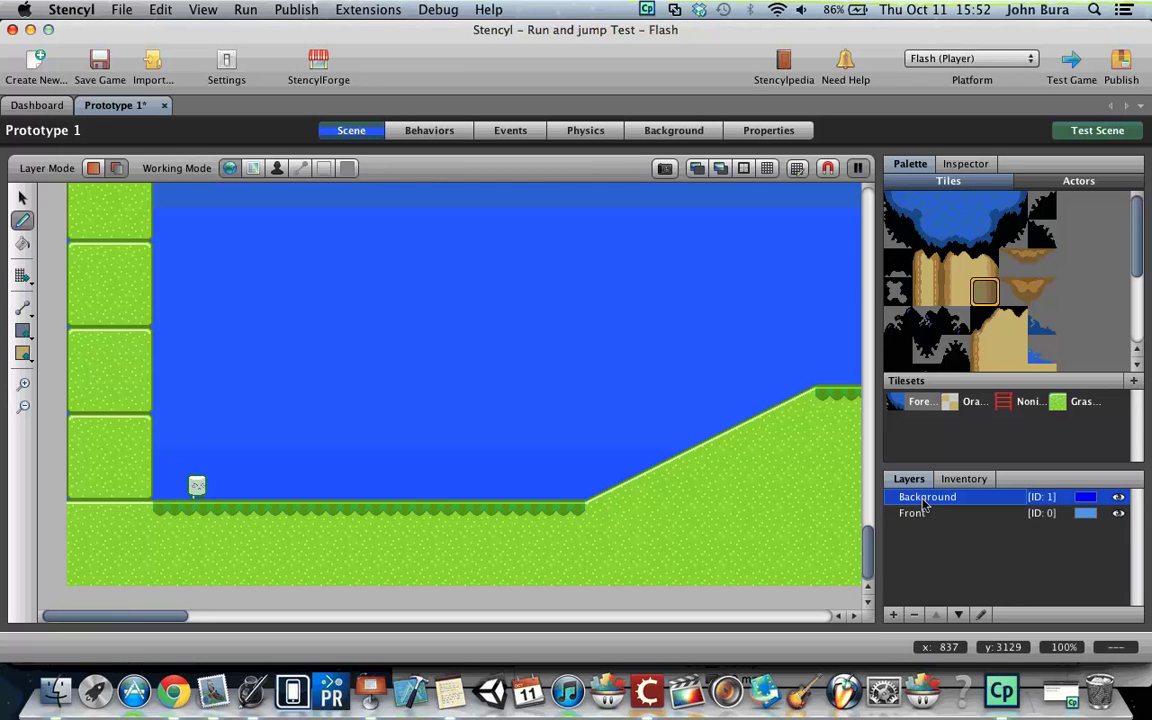
click(955, 614)
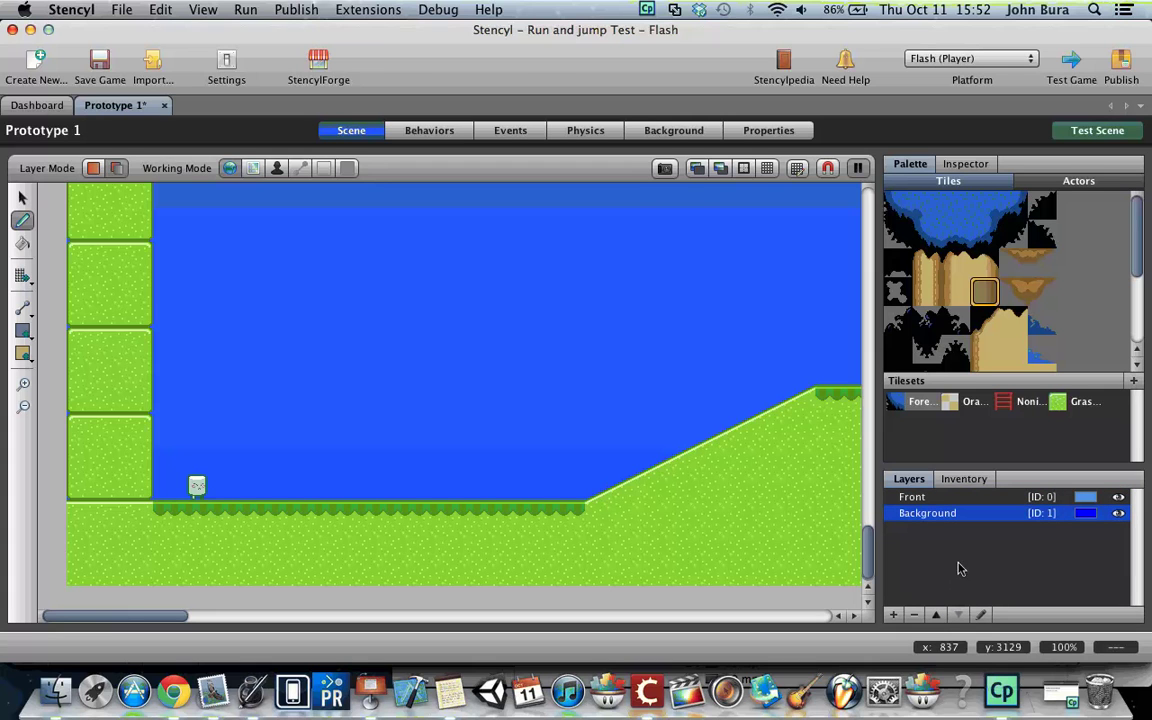
- Look through the checkered, grass and tree tilesets and the list of actor types for background scenery
click(968, 401)
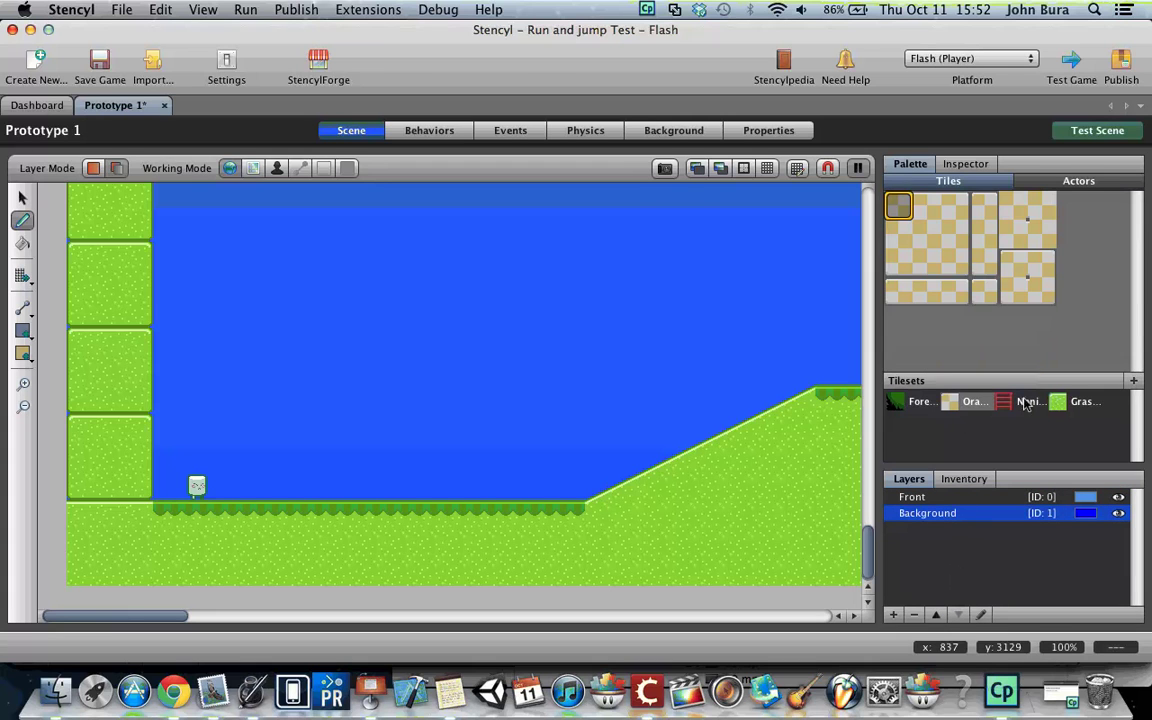
click(1080, 401)
scroll(1000, 280, down, 1)
scroll(928, 282, down, 5)
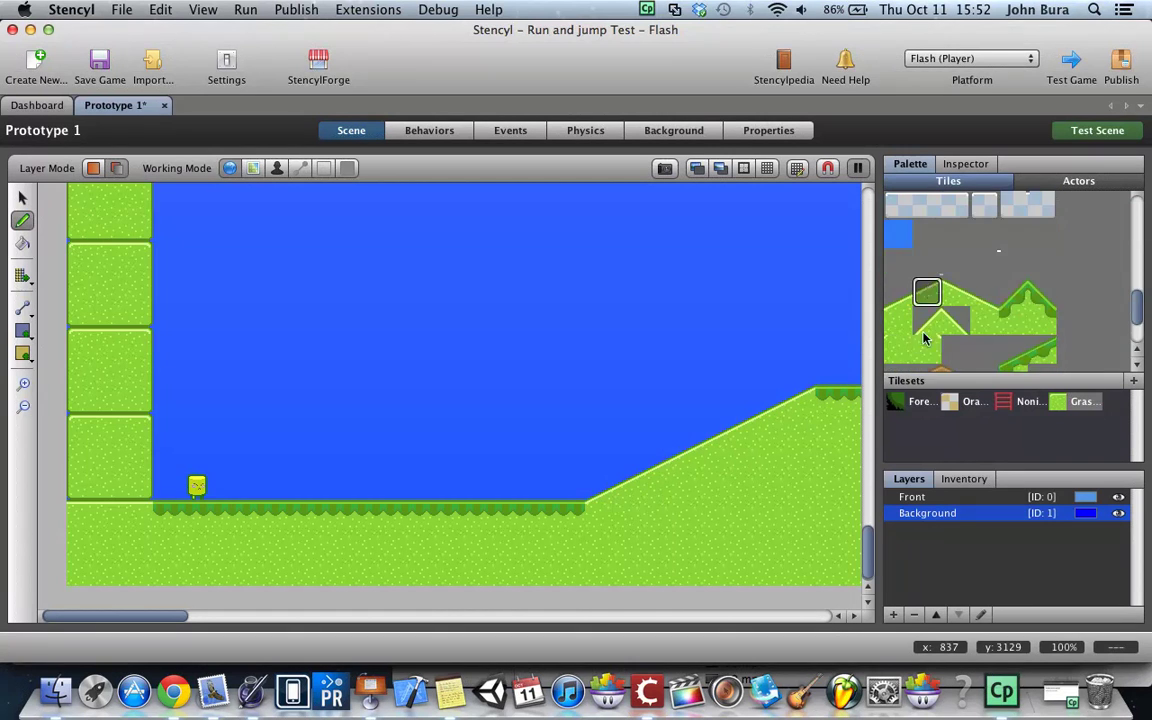
click(912, 401)
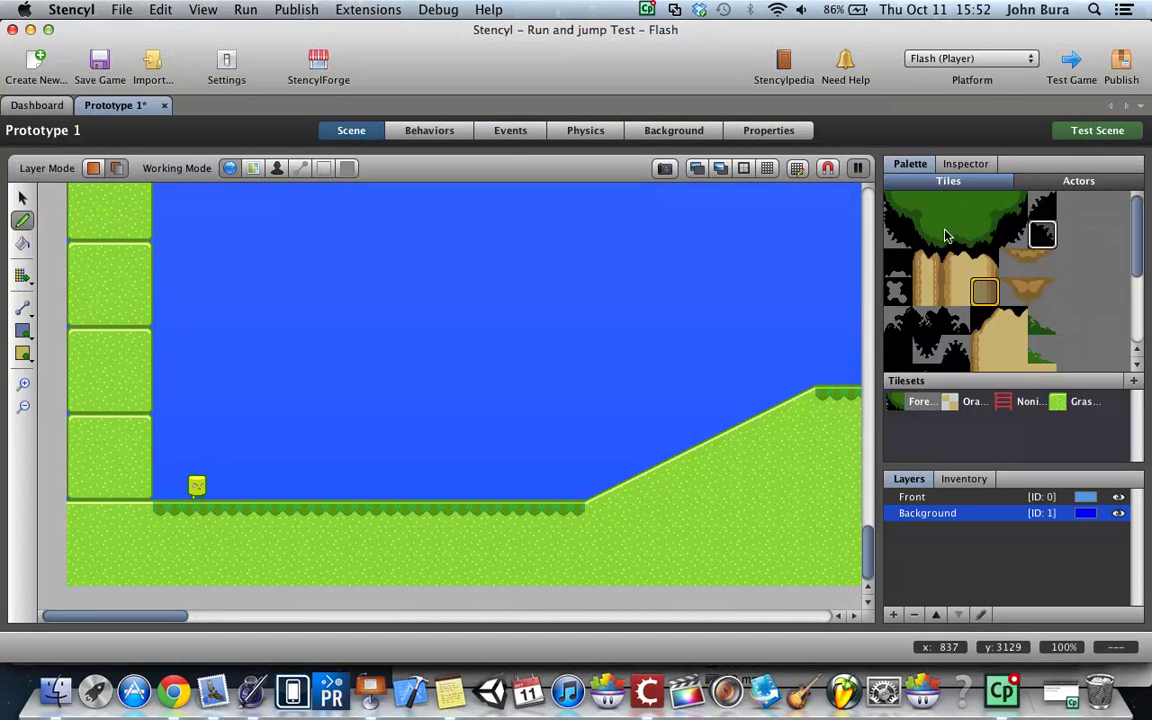
scroll(1005, 270, down, 5)
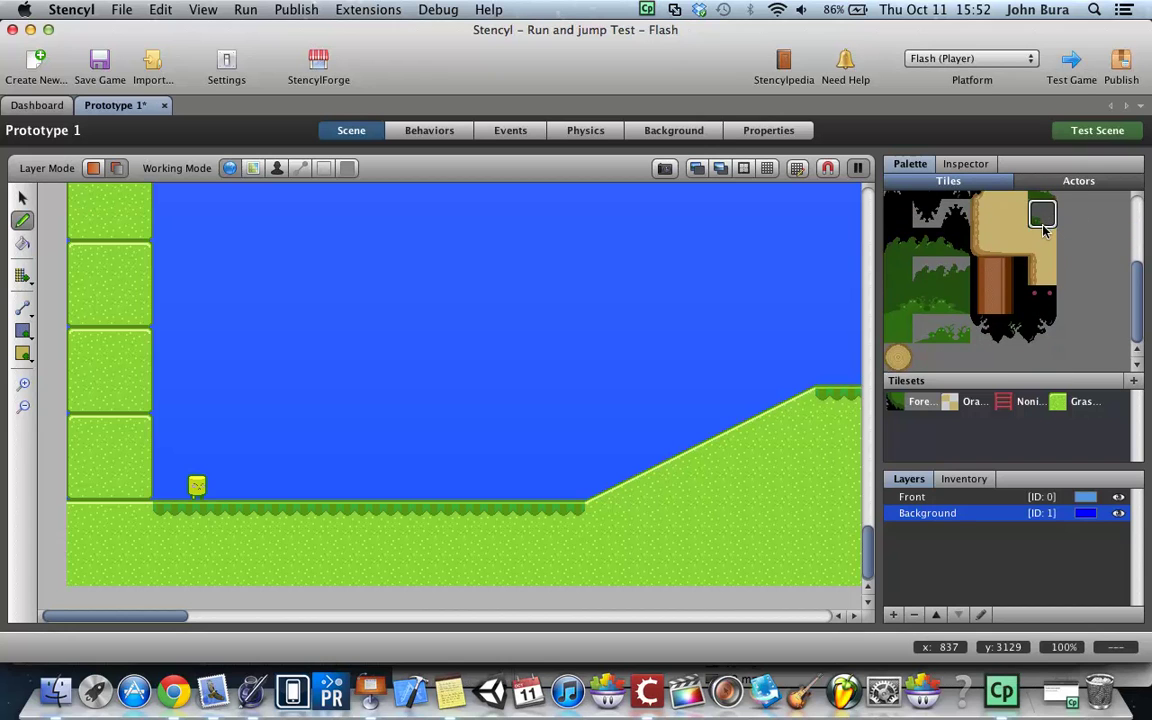
scroll(1043, 222, up, 4)
click(1070, 183)
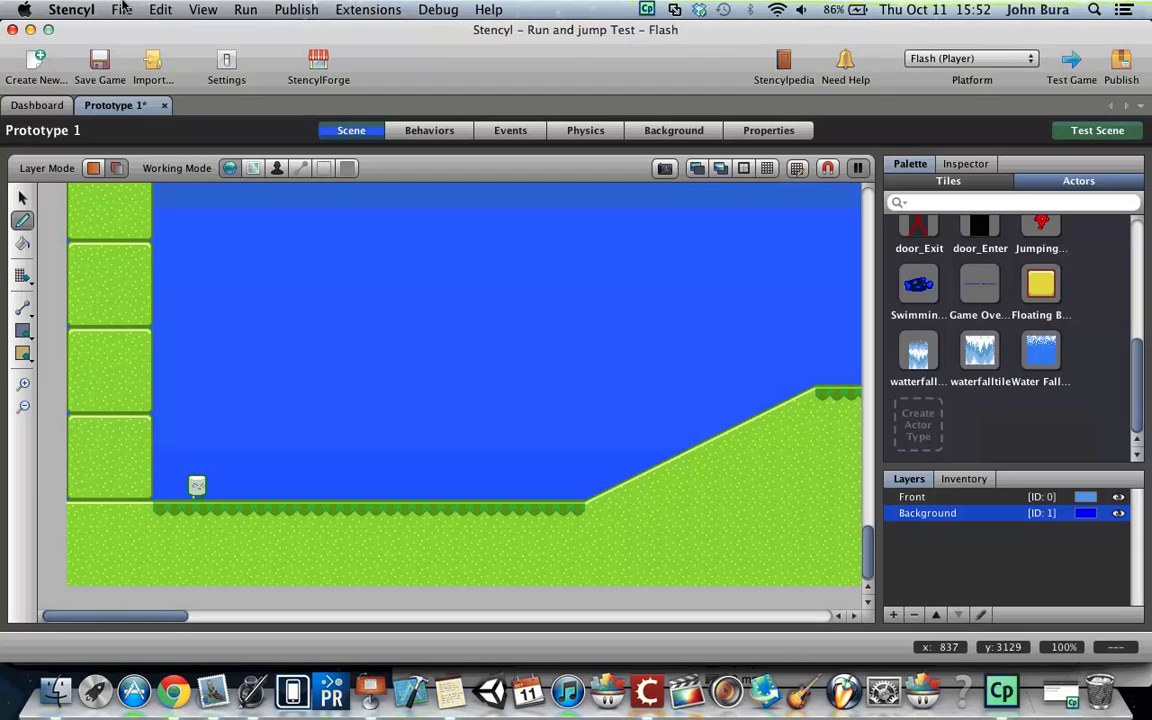
- Paint a tall tree trunk rising from the ground beside the player on the Background layer, using the three-tile-wide plain trunk strip
click(953, 184)
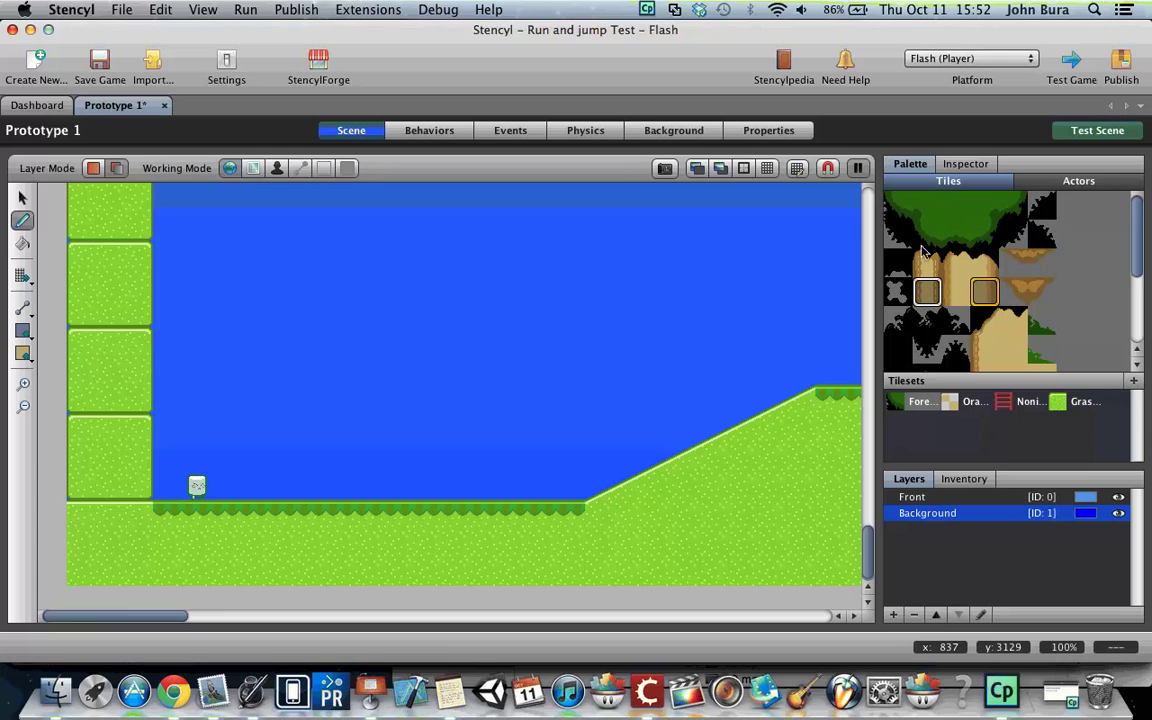
drag(929, 291, 978, 293)
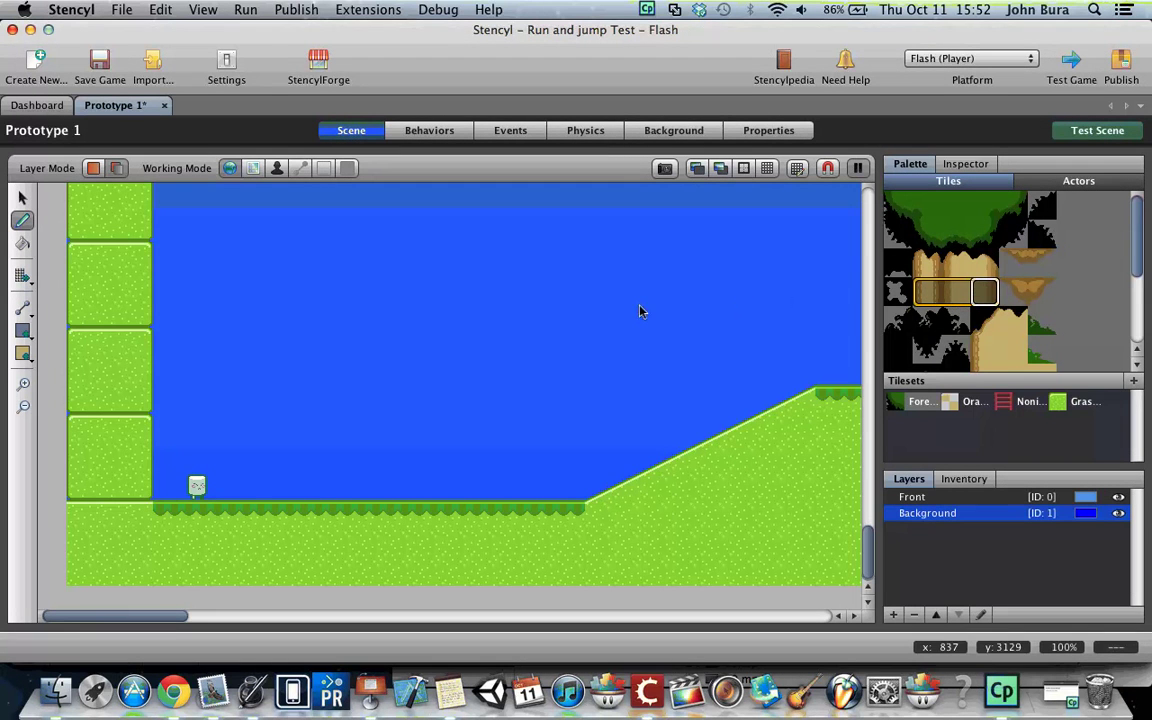
drag(253, 464, 256, 414)
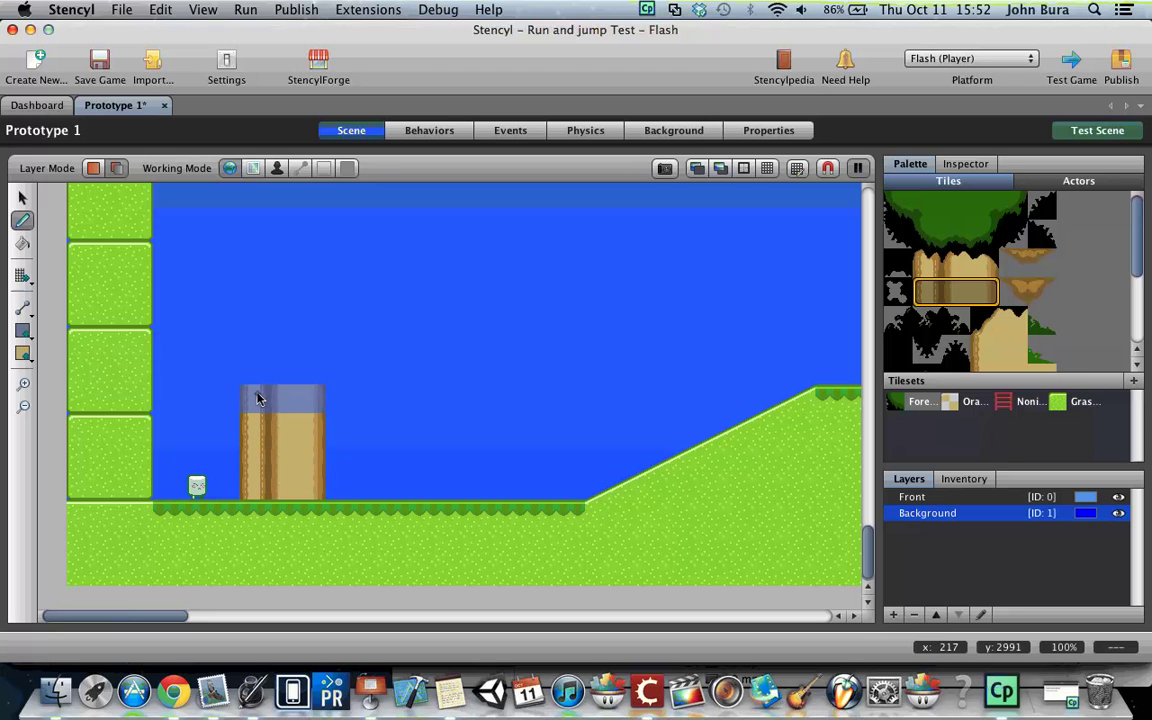
click(257, 217)
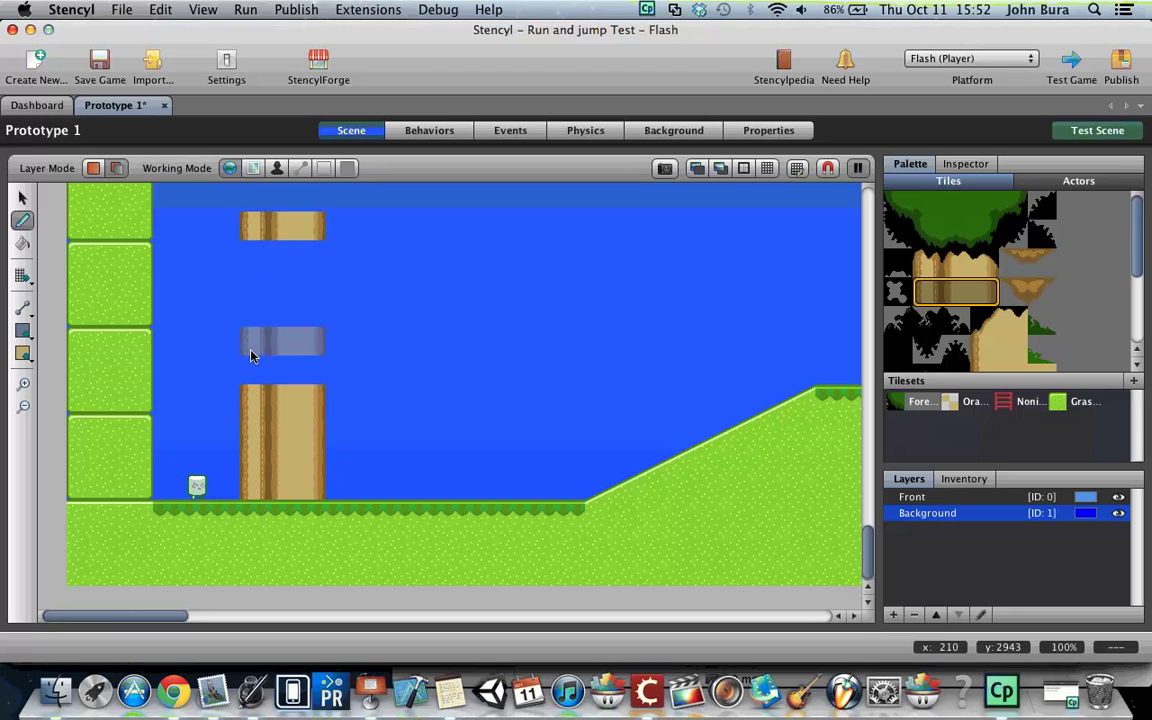
drag(251, 360, 250, 198)
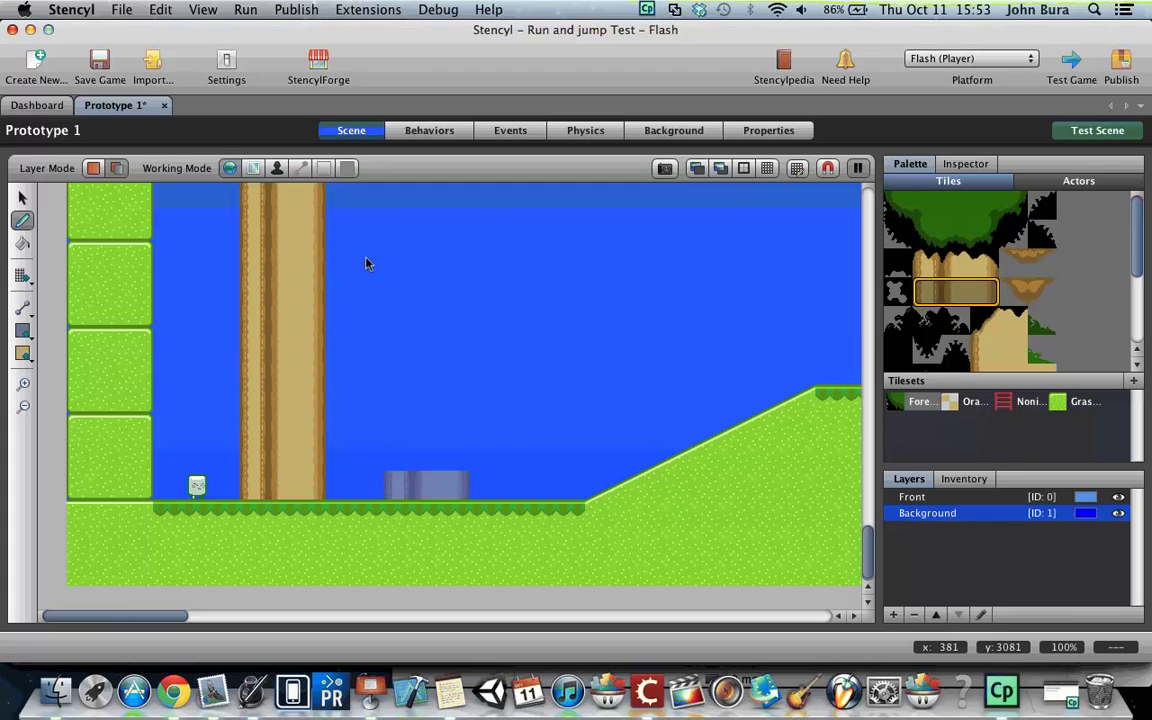
- Paint two more tall trunks to the right of the first, the last one at the foot of the slope
click(405, 480)
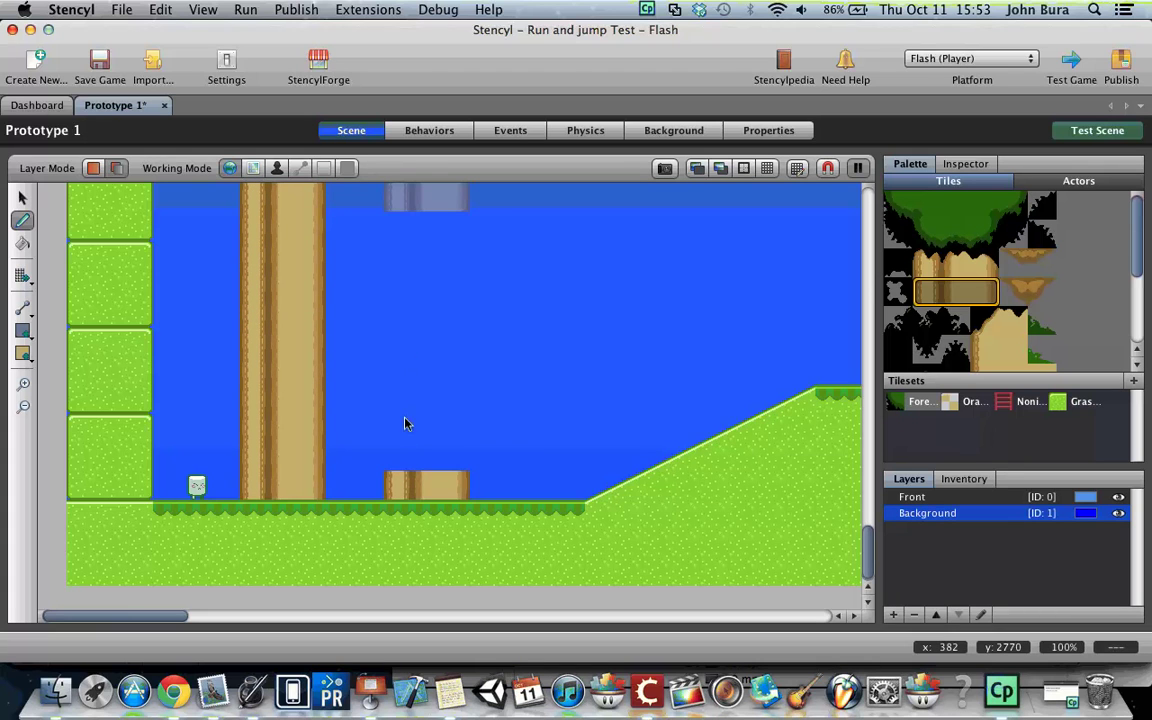
shift+click(406, 195)
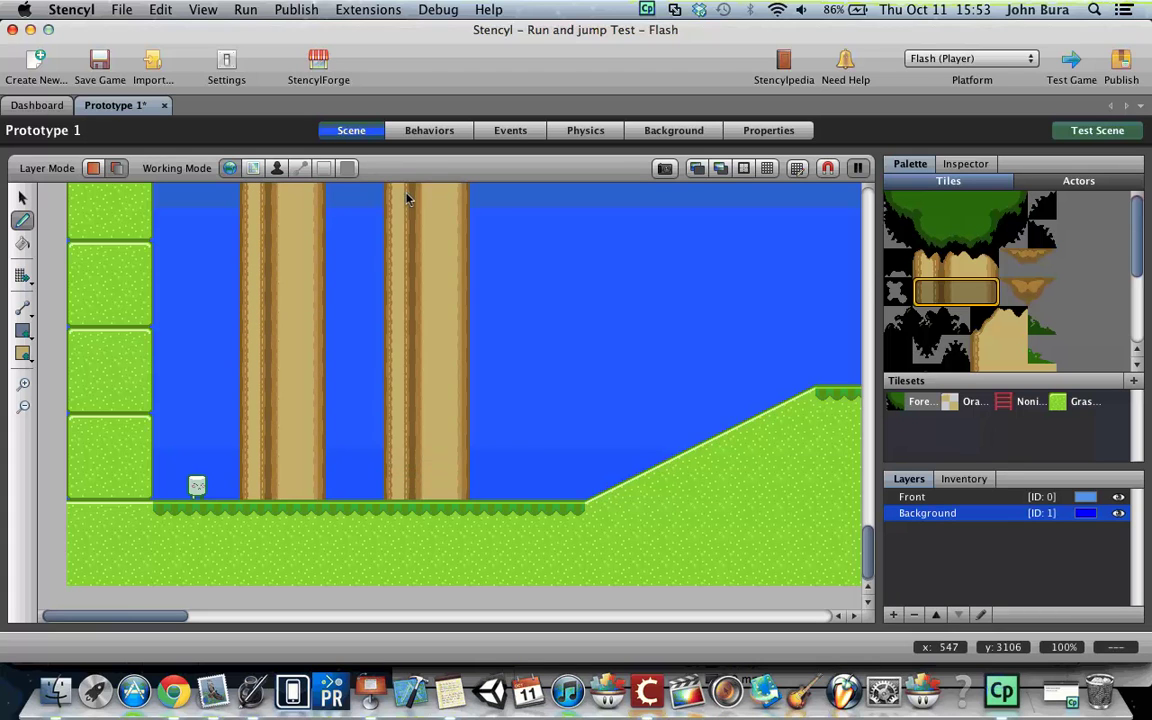
click(557, 485)
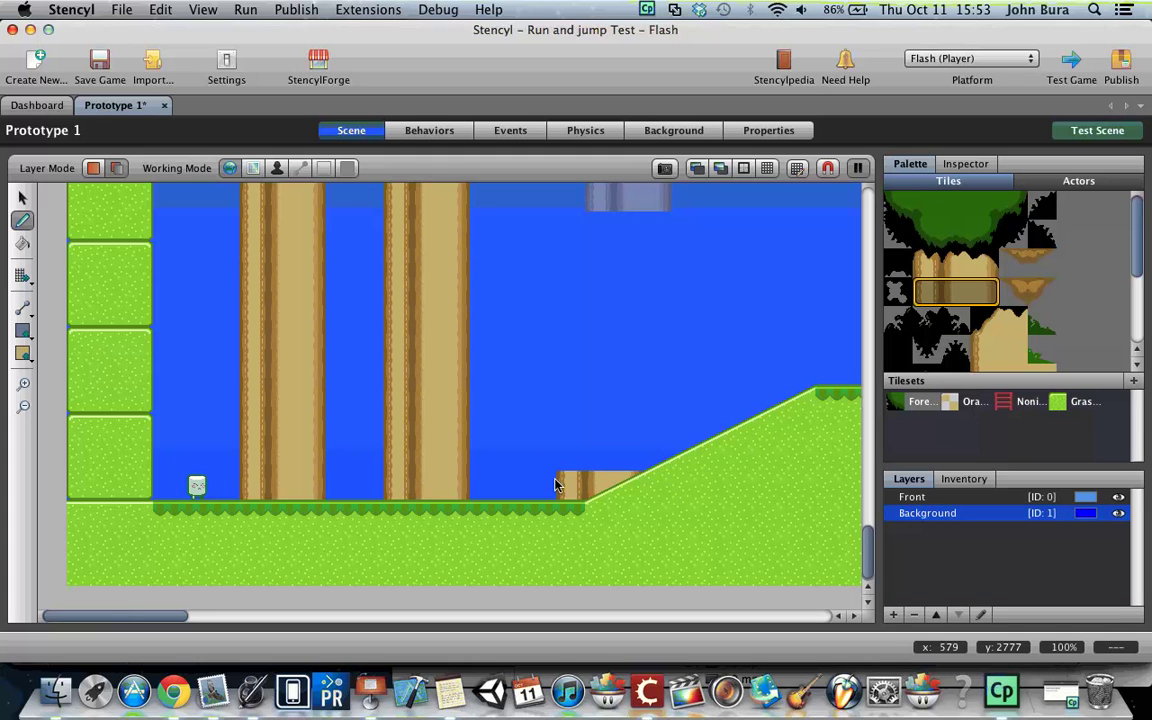
shift+click(574, 205)
- Paint a fourth tall trunk rising from the grassy slope with the same three-tile-wide plain trunk strip
scroll(1013, 302, down, 3)
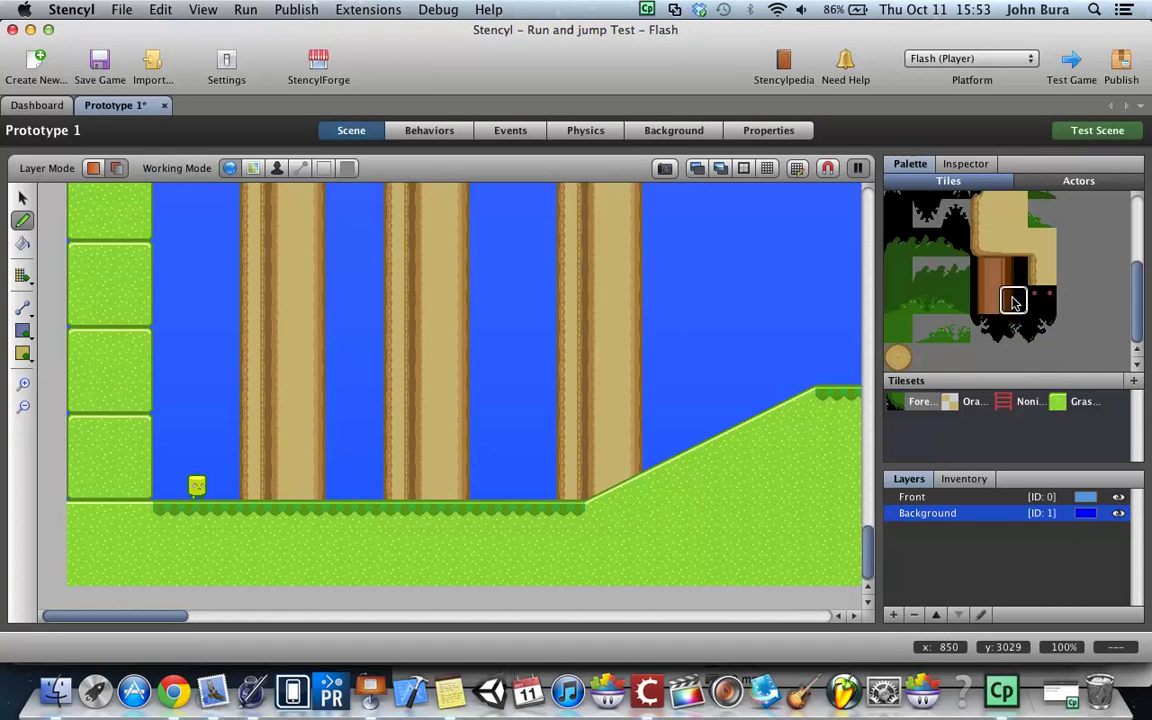
drag(1013, 300, 985, 267)
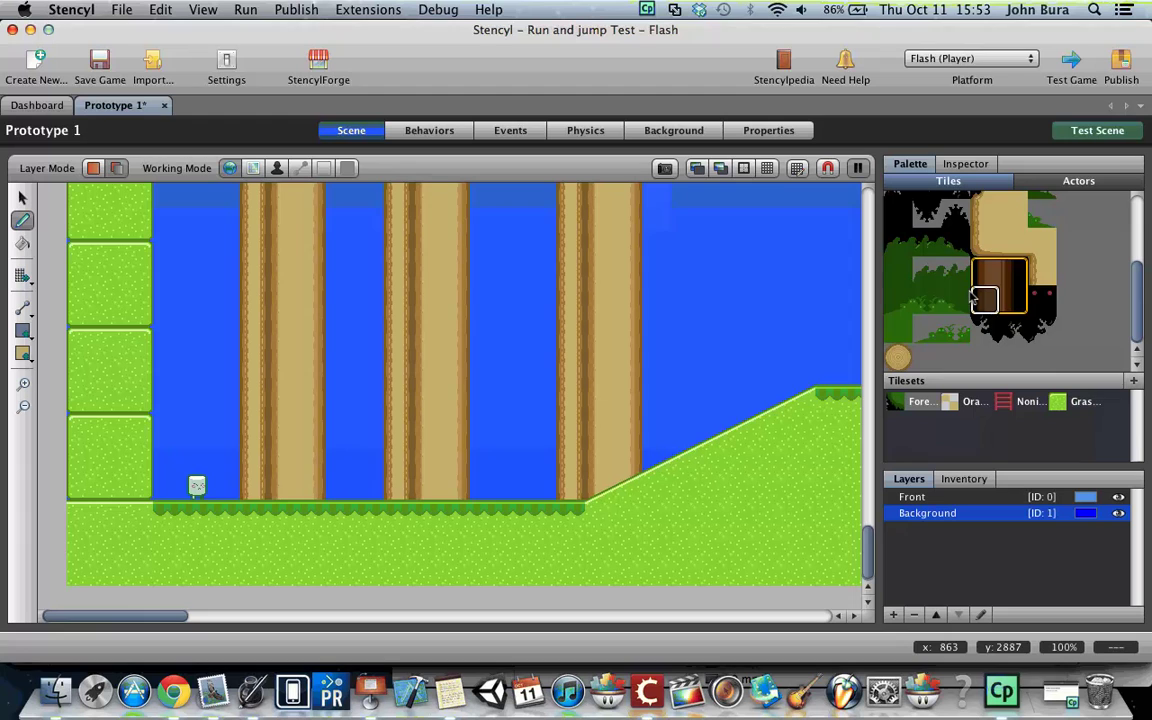
scroll(972, 295, up, 3)
drag(926, 291, 975, 290)
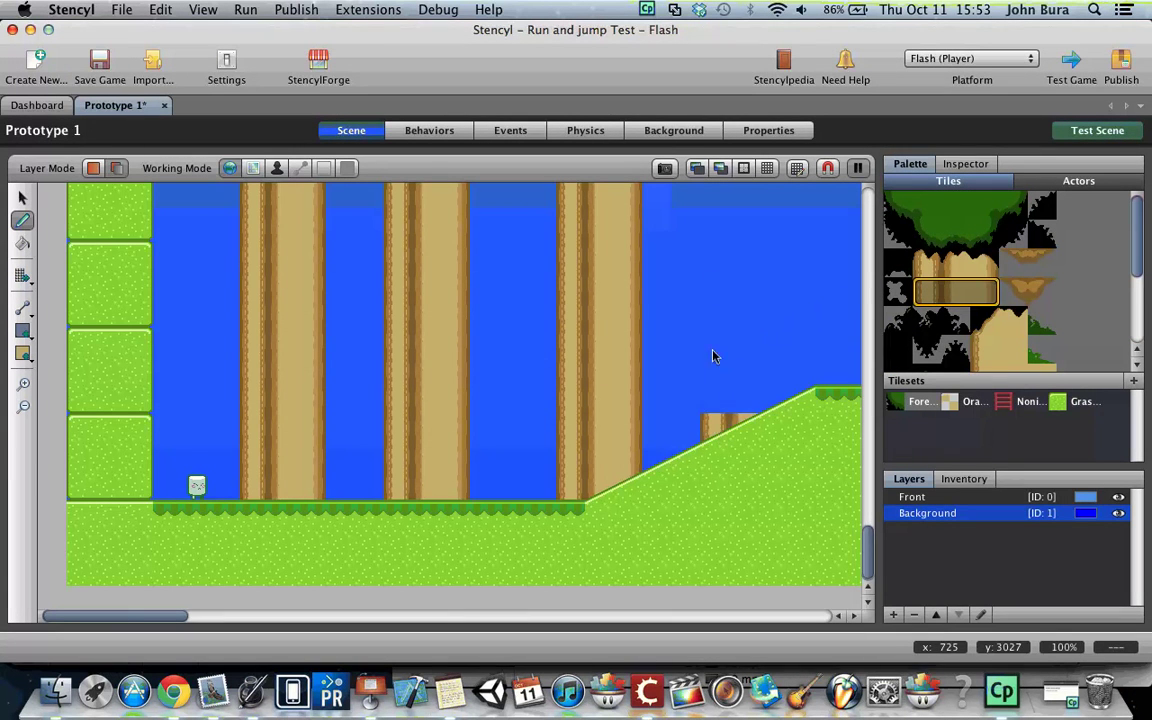
shift+click(742, 195)
- Examine the four trunks from the ground up to their tops
scroll(268, 405, up, 5)
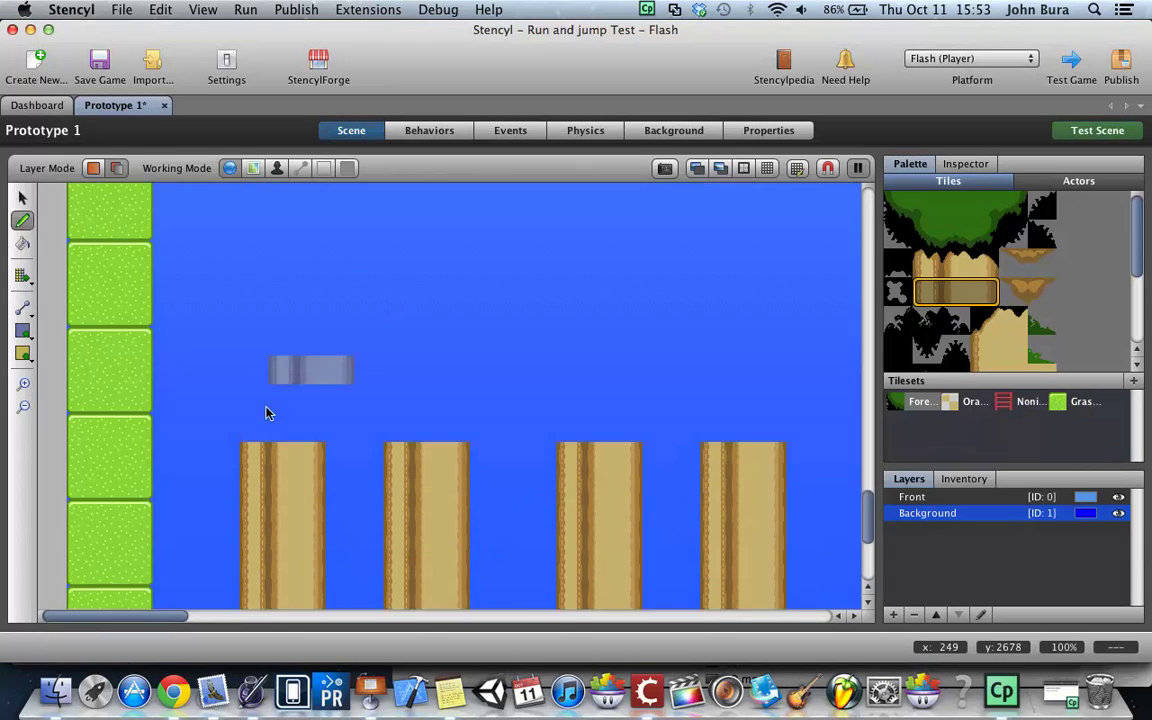
scroll(280, 413, down, 5)
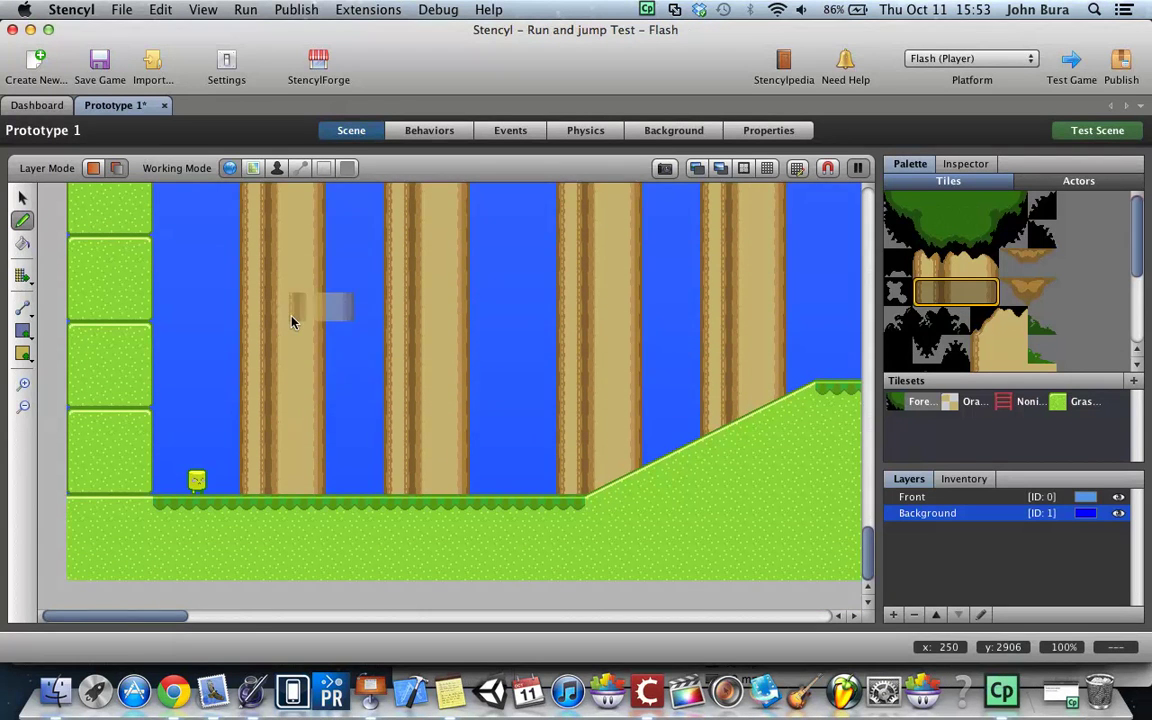
scroll(295, 312, up, 5)
scroll(290, 350, down, 5)
scroll(645, 347, up, 5)
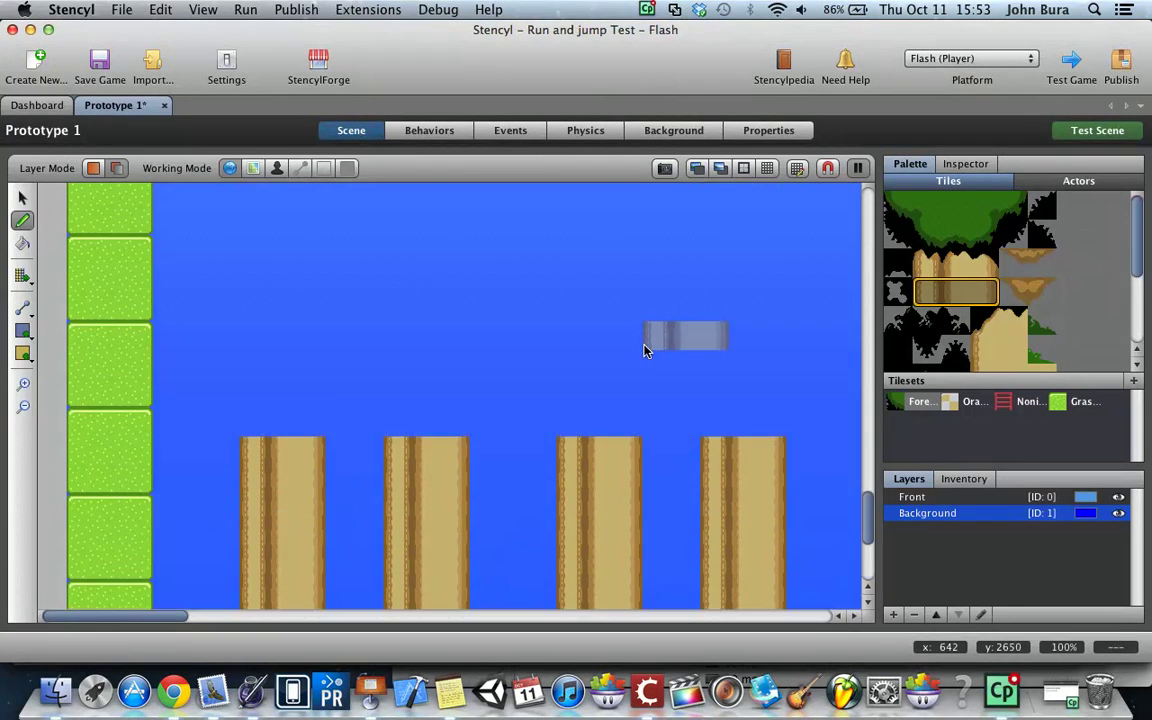
scroll(807, 316, down, 5)
scroll(850, 236, up, 2)
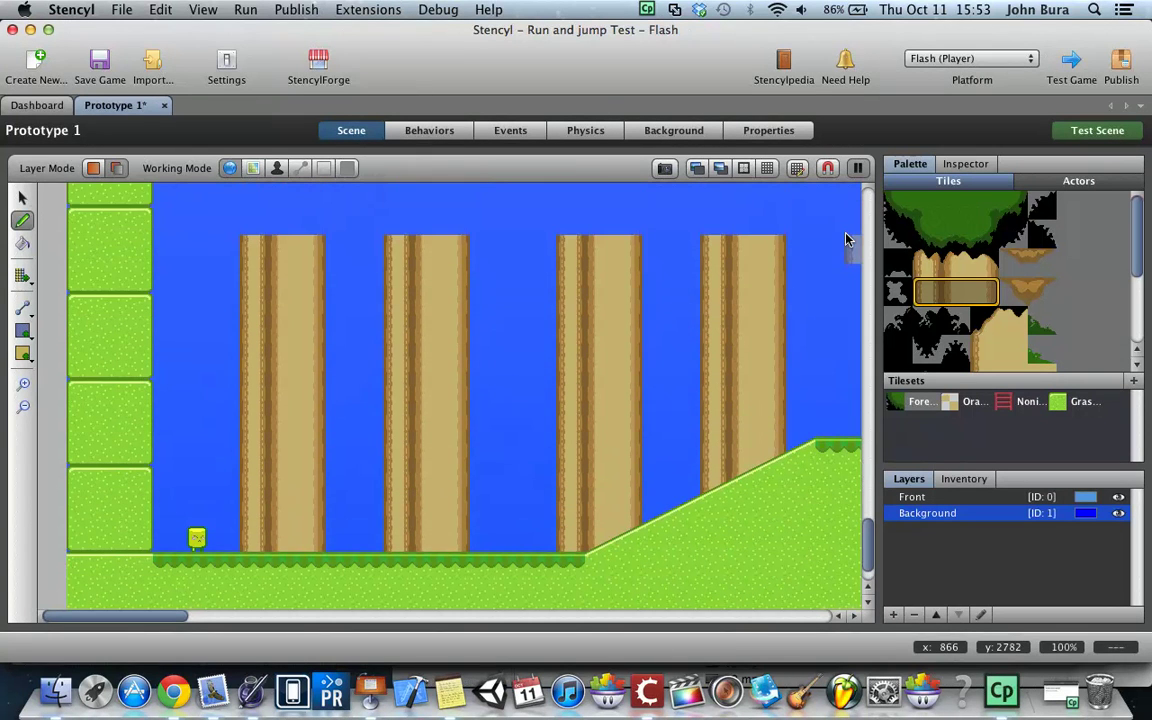
scroll(848, 239, down, 1)
scroll(848, 239, up, 1)
- Place the five-by-two-tile green foliage block over the top of each of the four trunks
drag(980, 233, 955, 231)
drag(895, 202, 1012, 247)
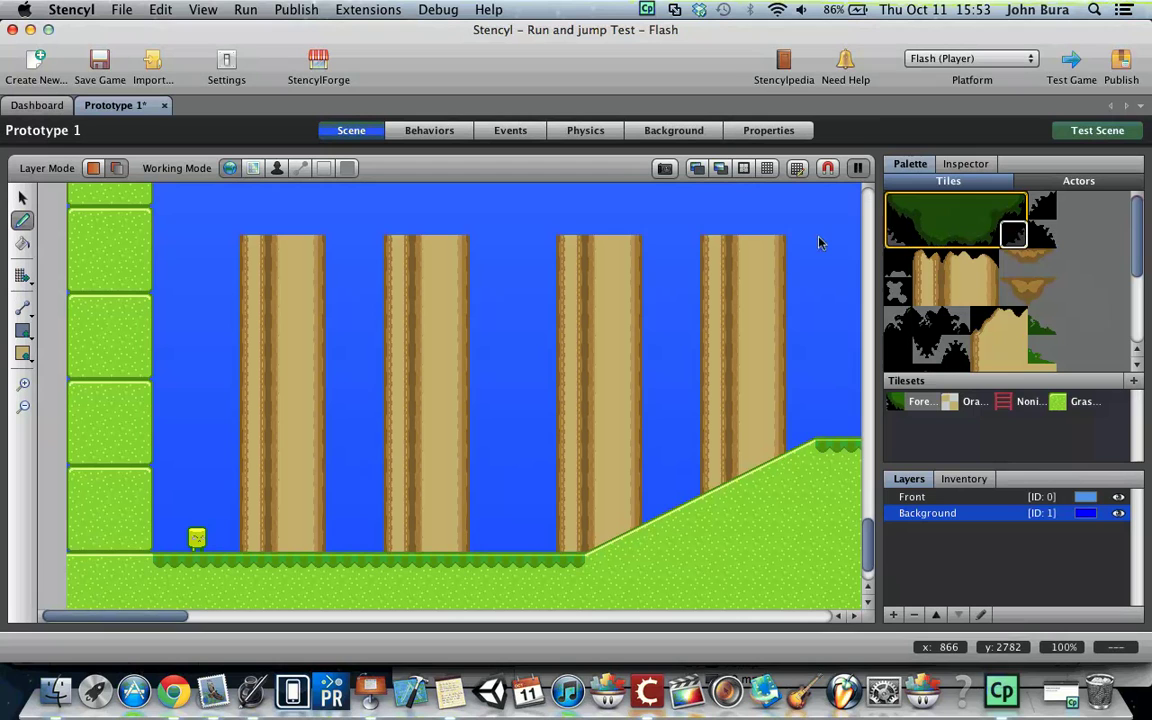
click(222, 195)
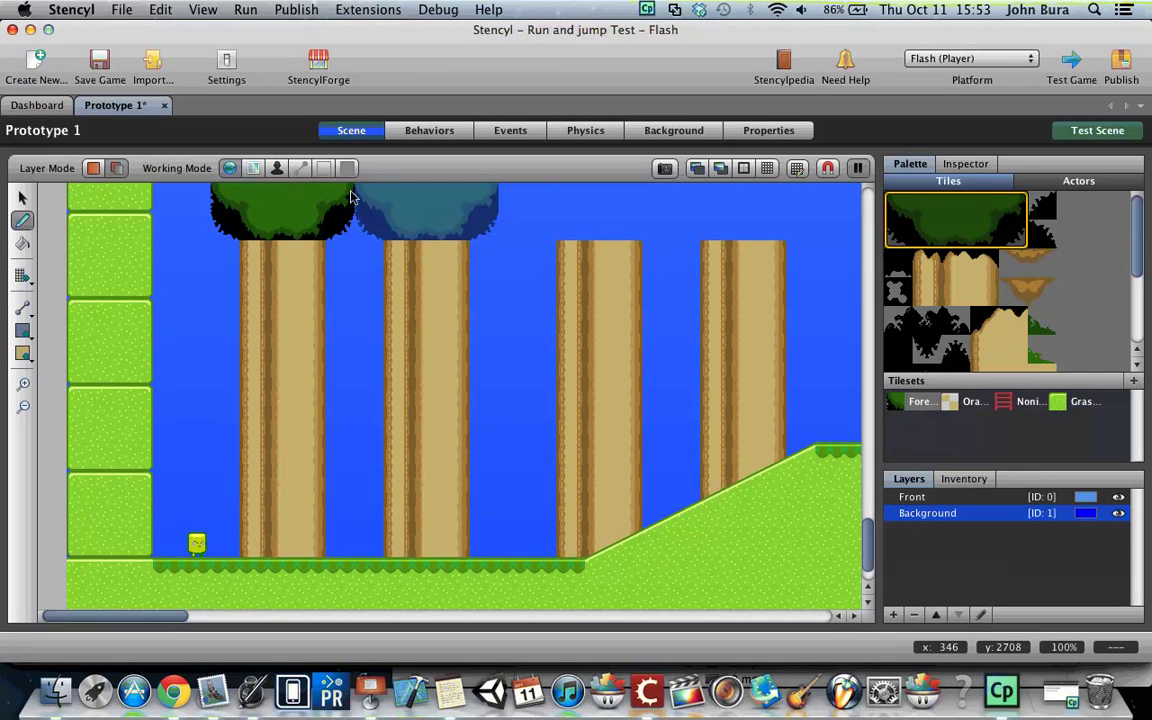
click(374, 198)
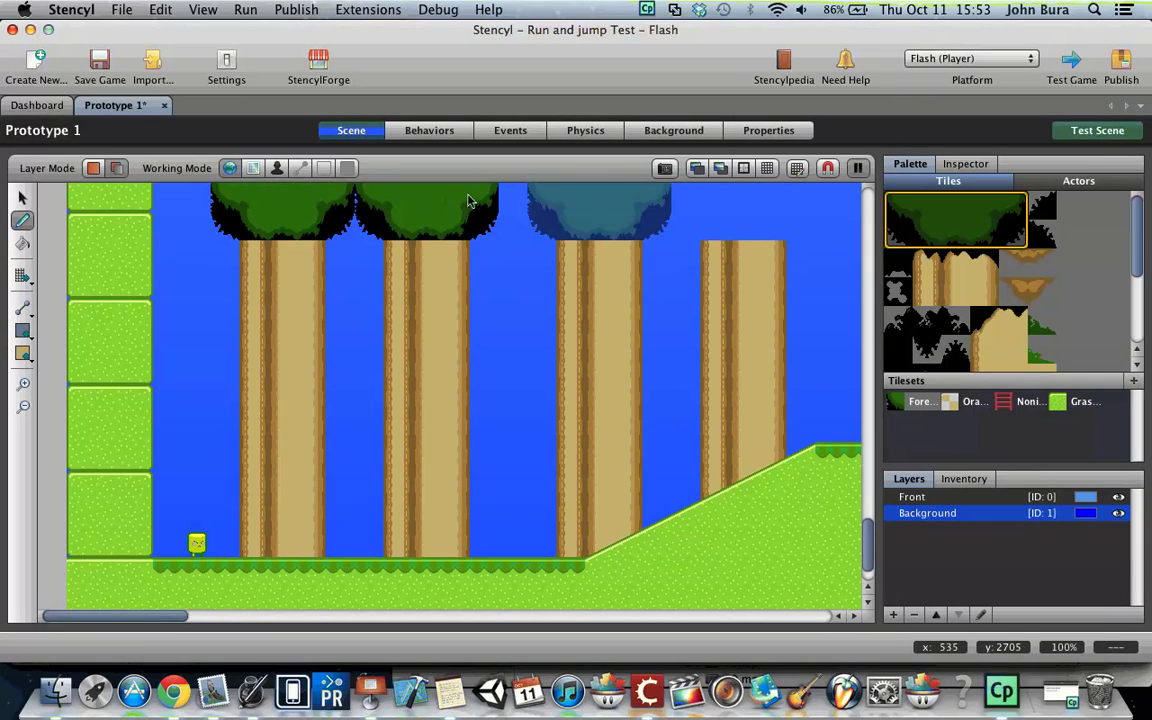
click(544, 199)
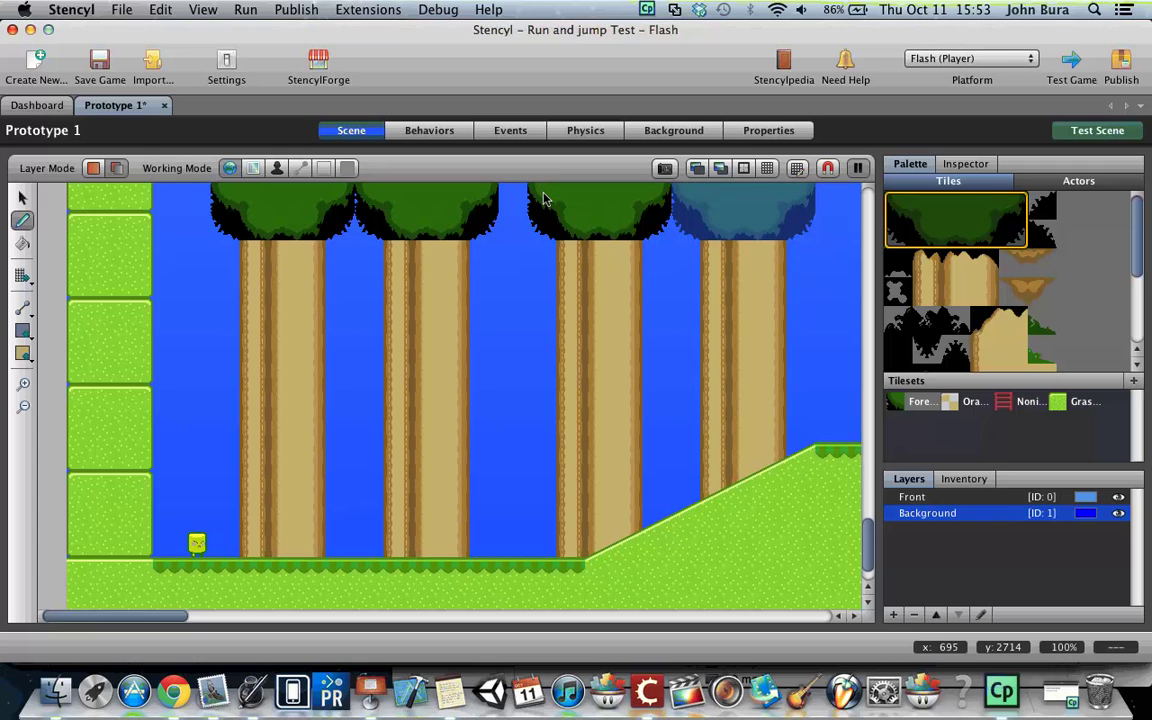
click(688, 207)
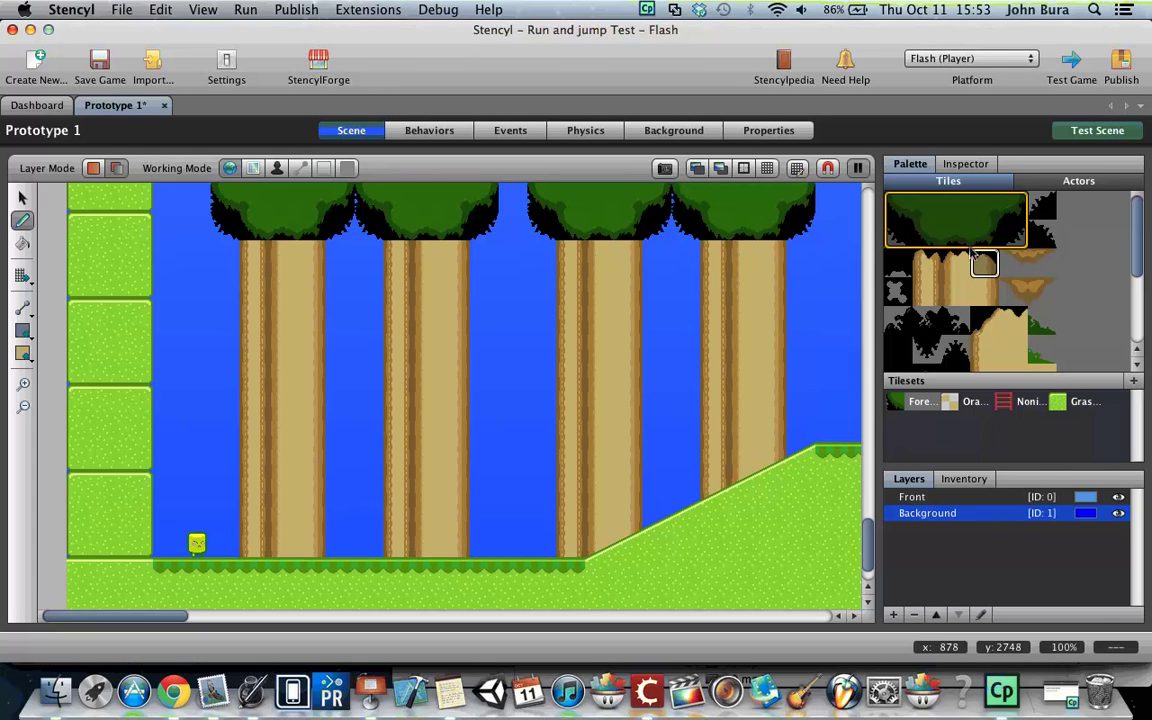
- Cap all four trunks directly below the foliage with the three-tile-wide jagged trunk-top strip
drag(975, 258, 925, 263)
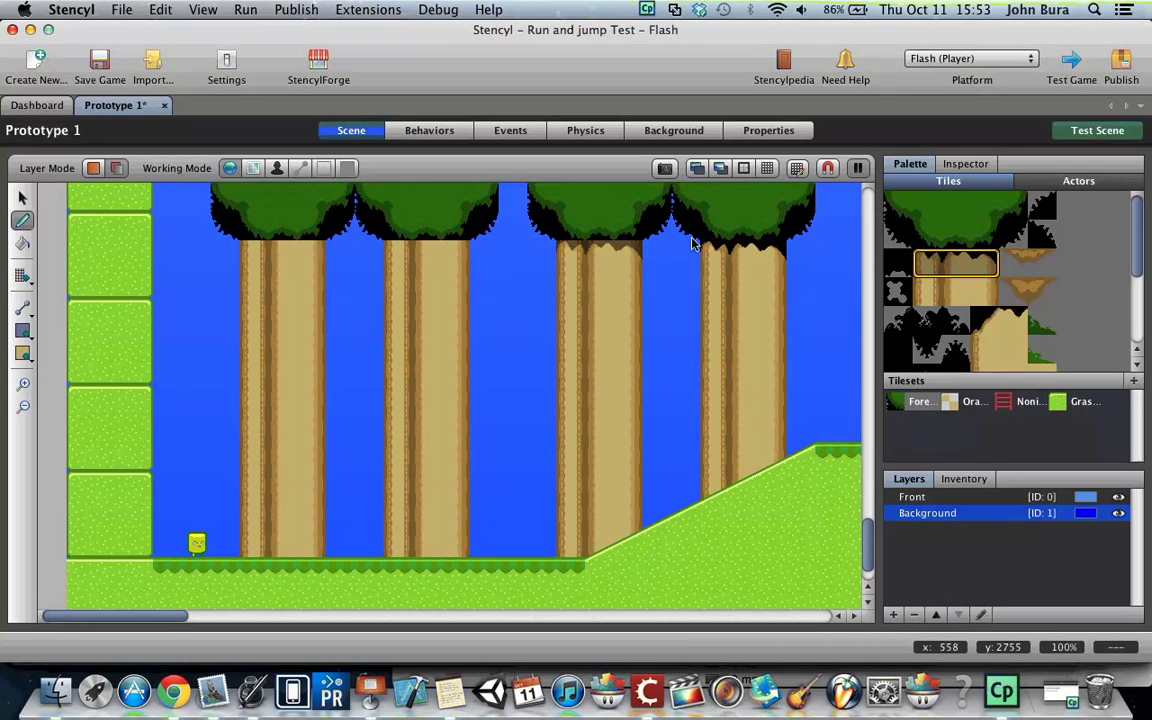
click(569, 238)
click(397, 240)
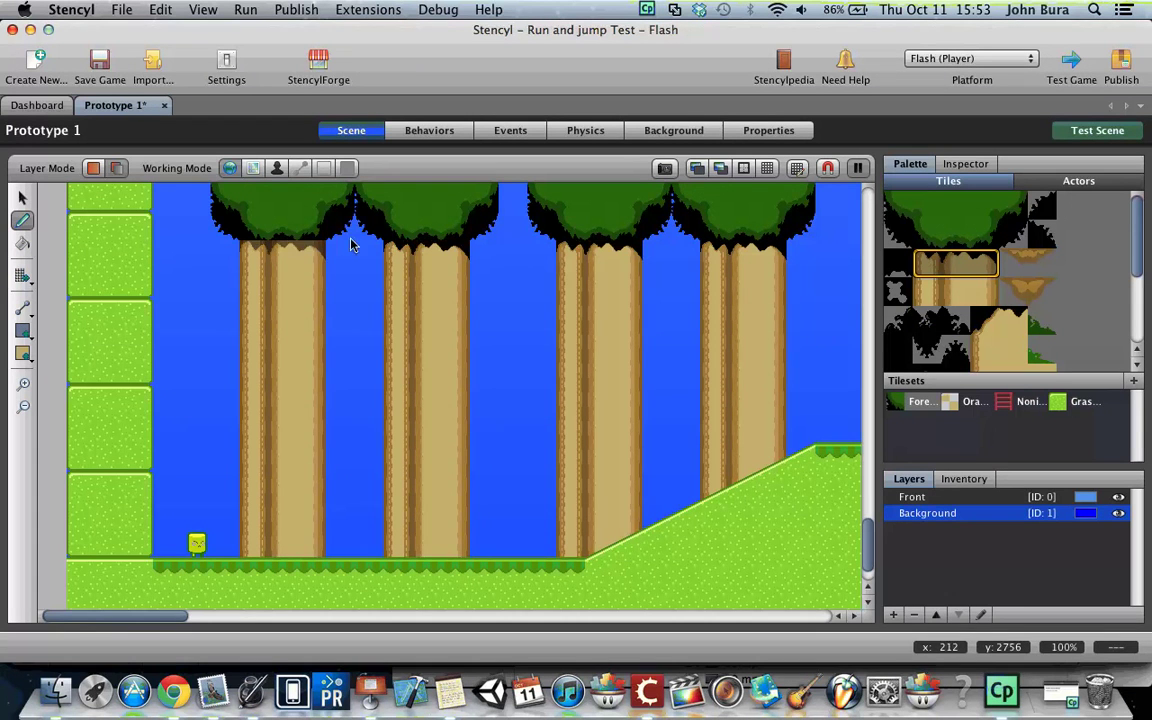
scroll(284, 346, down, 1)
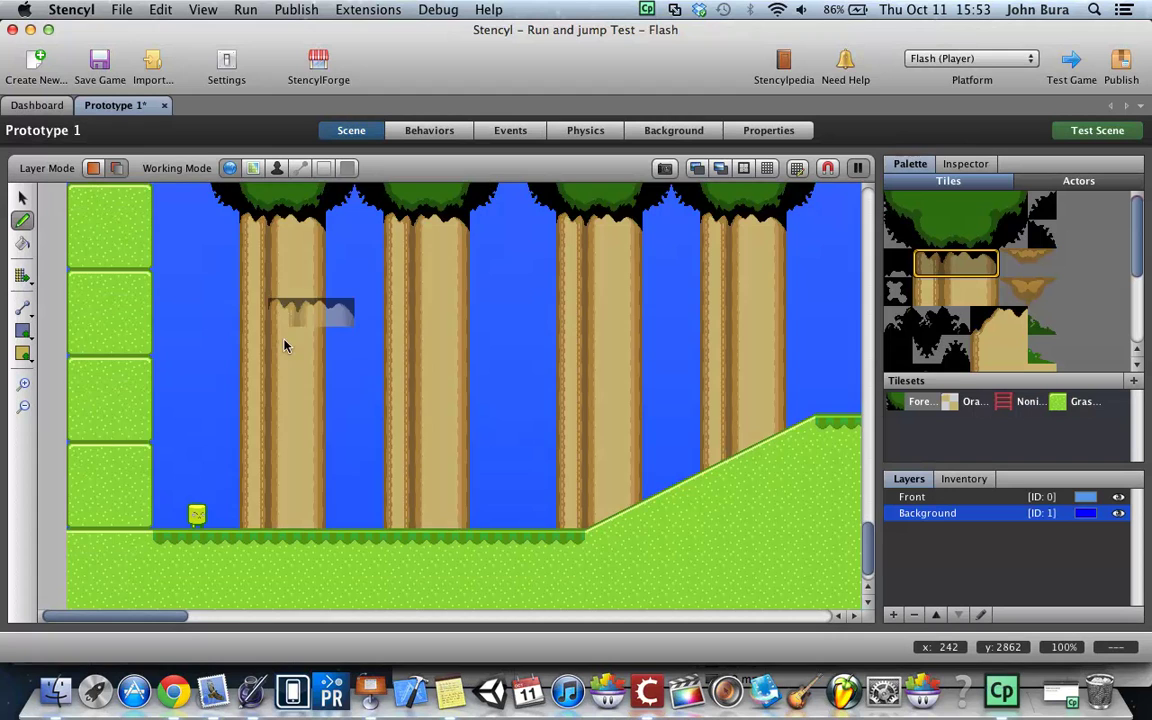
scroll(284, 346, up, 8)
scroll(283, 451, down, 8)
scroll(283, 451, up, 2)
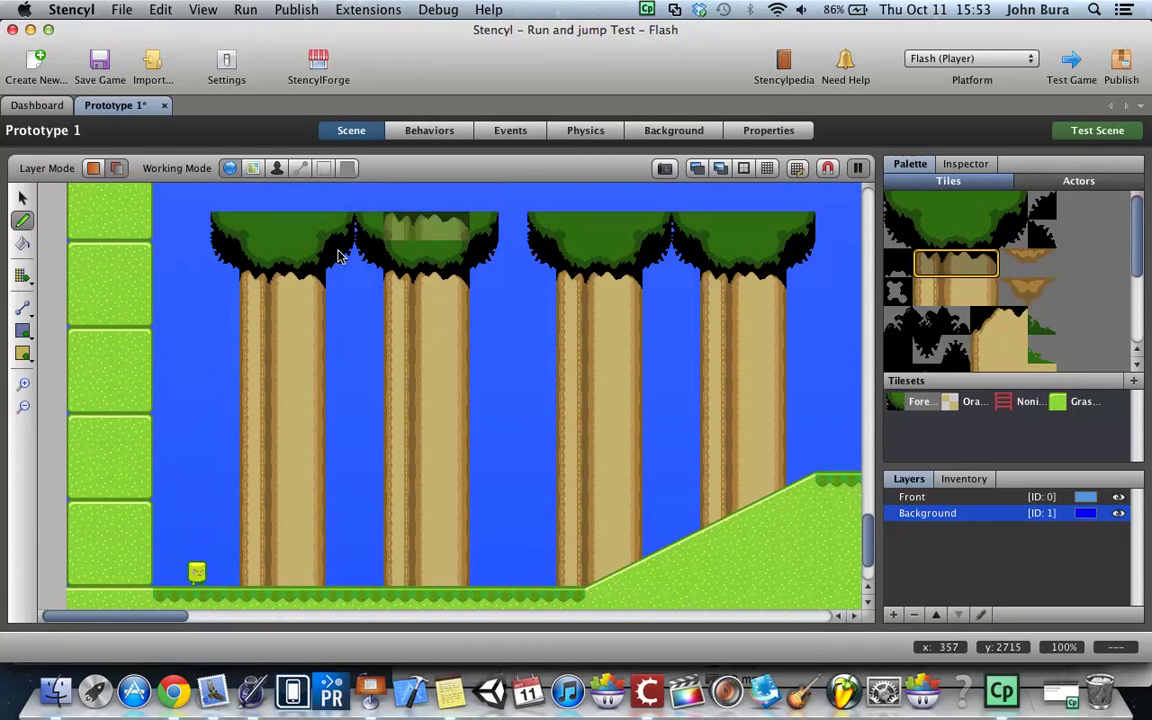
scroll(330, 258, up, 4)
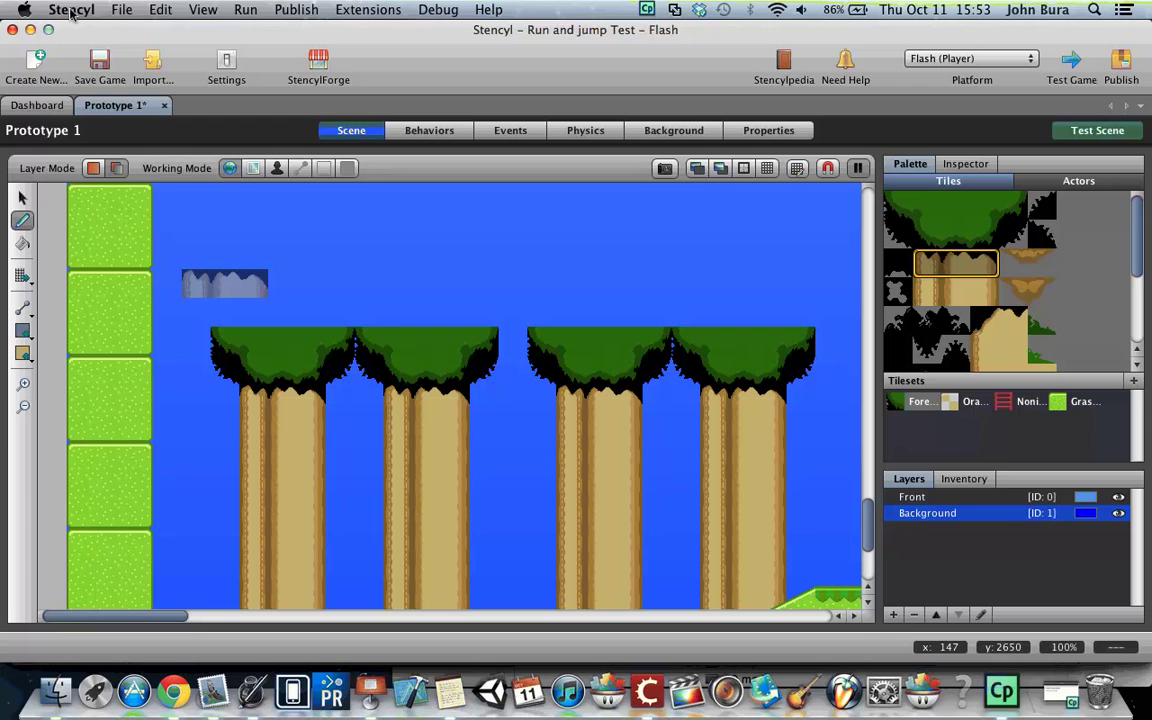
scroll(200, 292, down, 5)
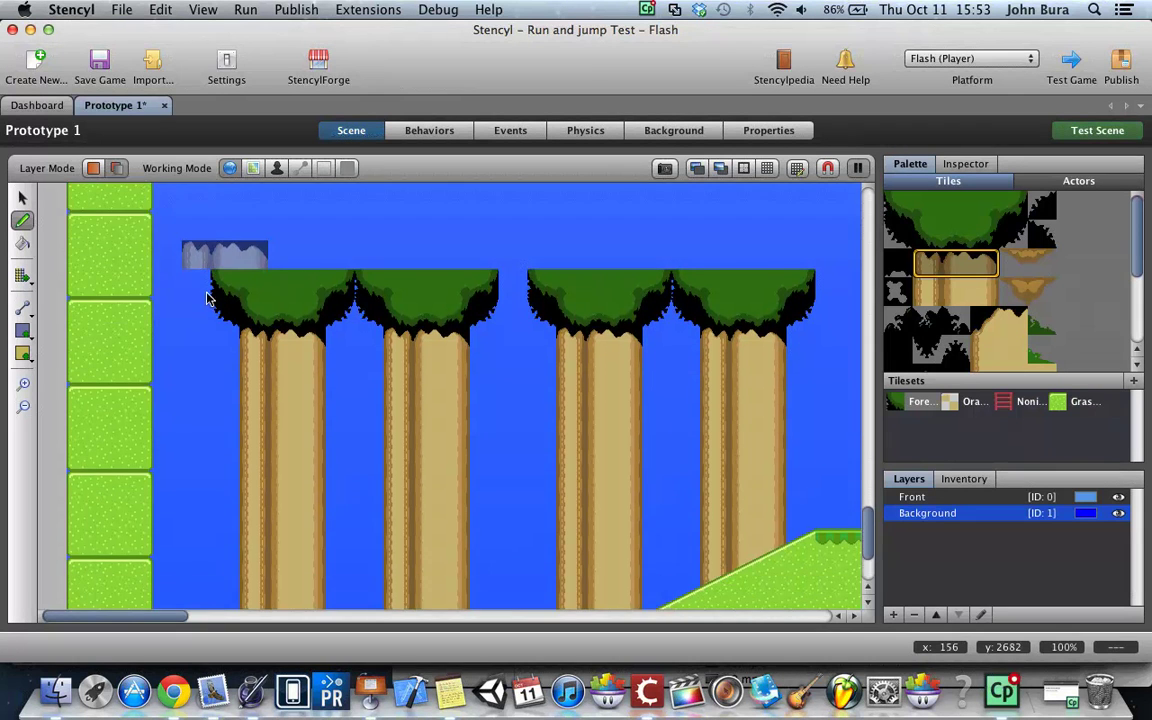
- Choose the waterfall-top actor type for placement and pause the scene's animation preview
scroll(300, 226, up, 12)
scroll(468, 334, down, 4)
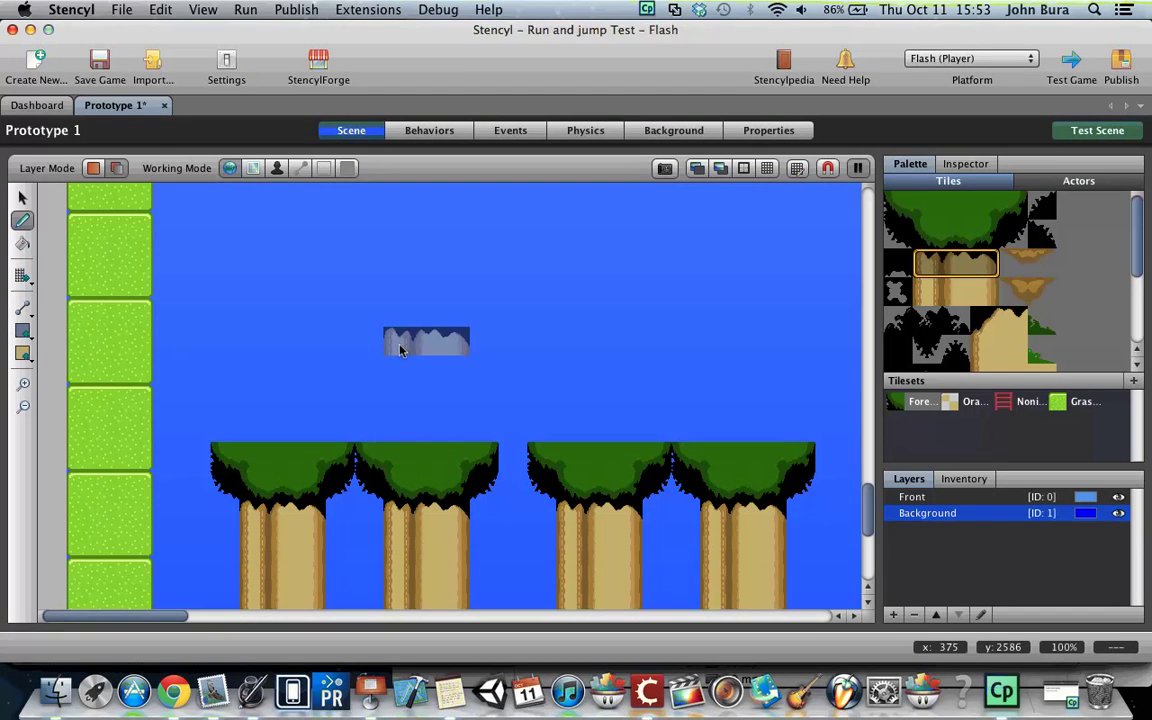
scroll(402, 352, down, 8)
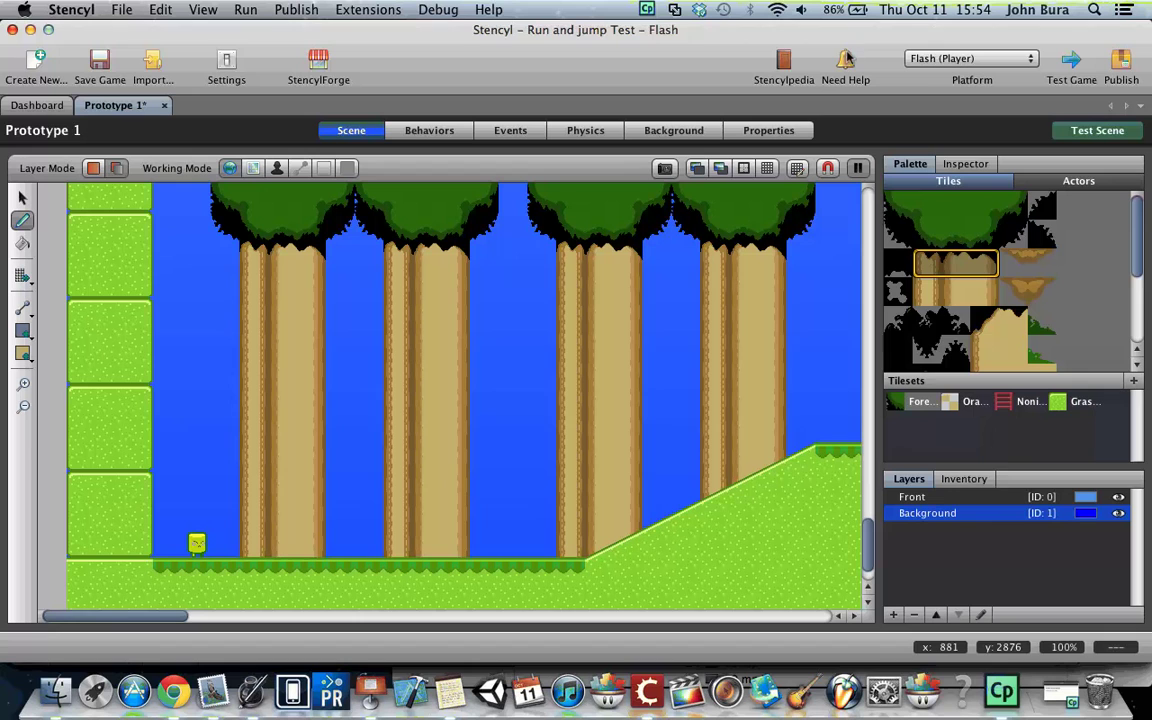
click(1062, 180)
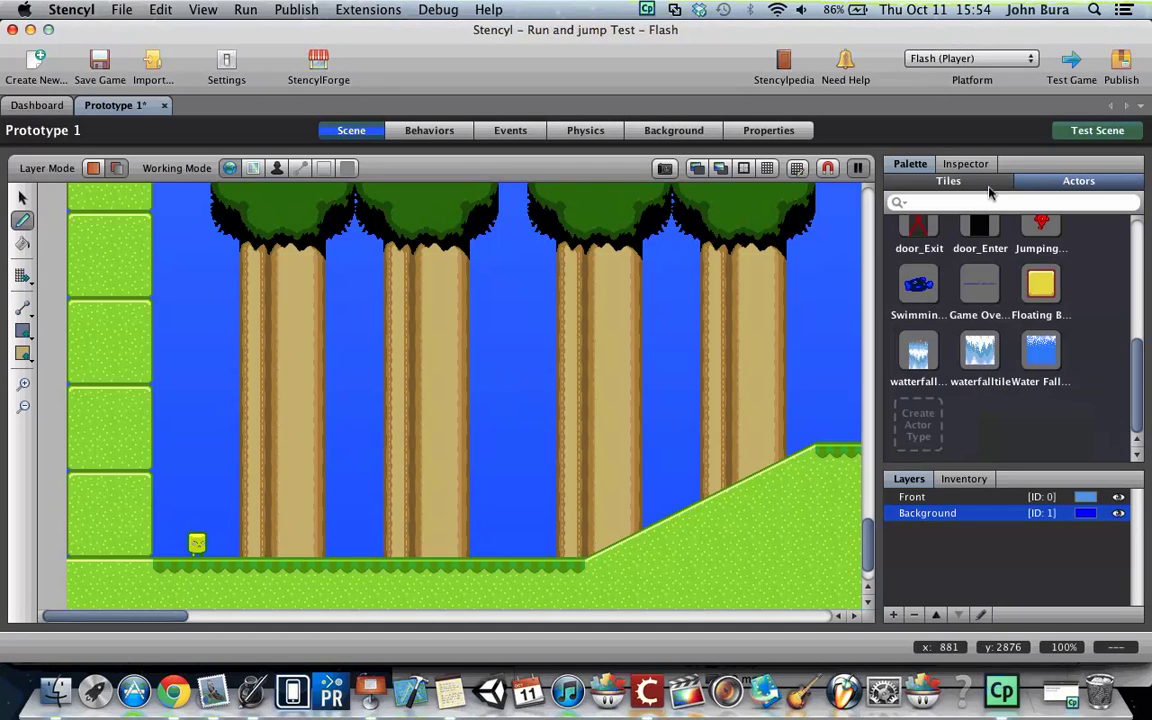
click(918, 355)
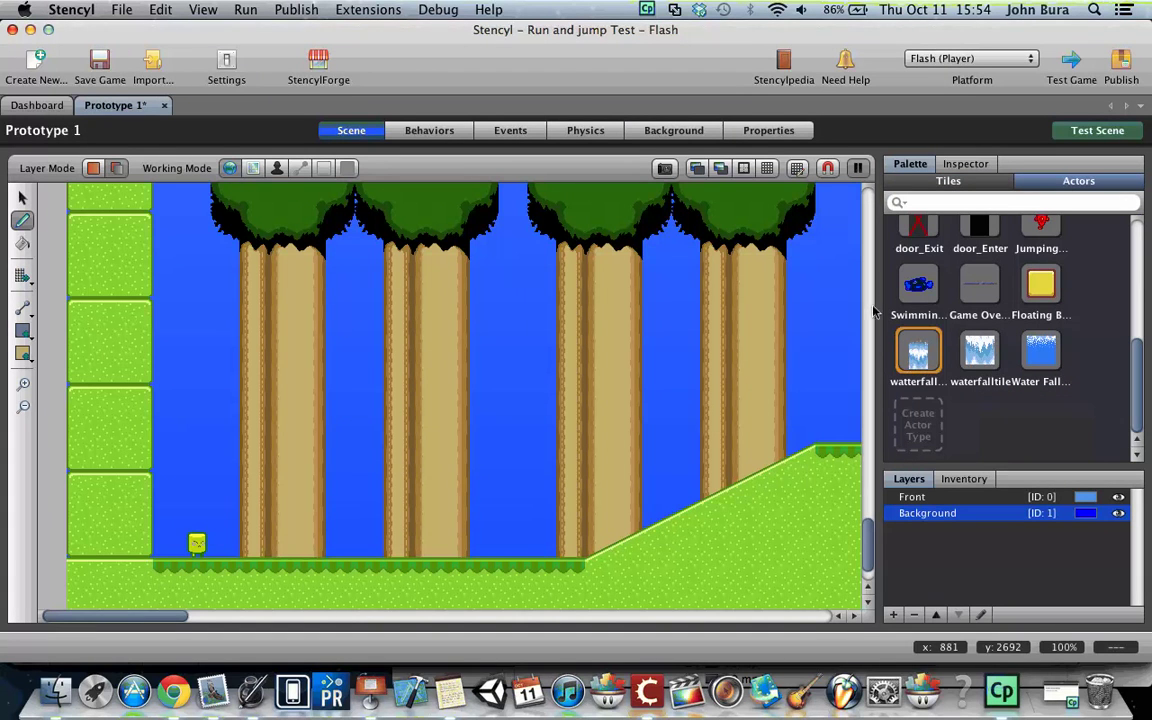
click(858, 169)
- Add a new layer named Waterfall and move it below the Background layer
click(893, 614)
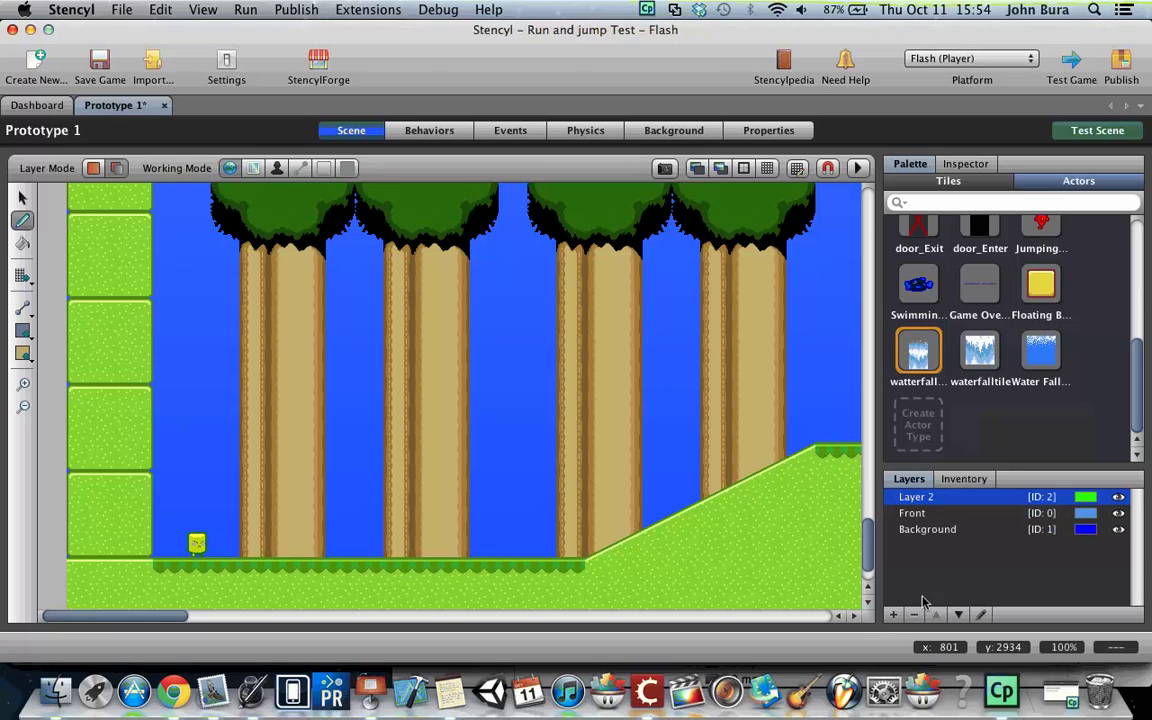
double_click(947, 492)
text(Waterfall)
key(Return)
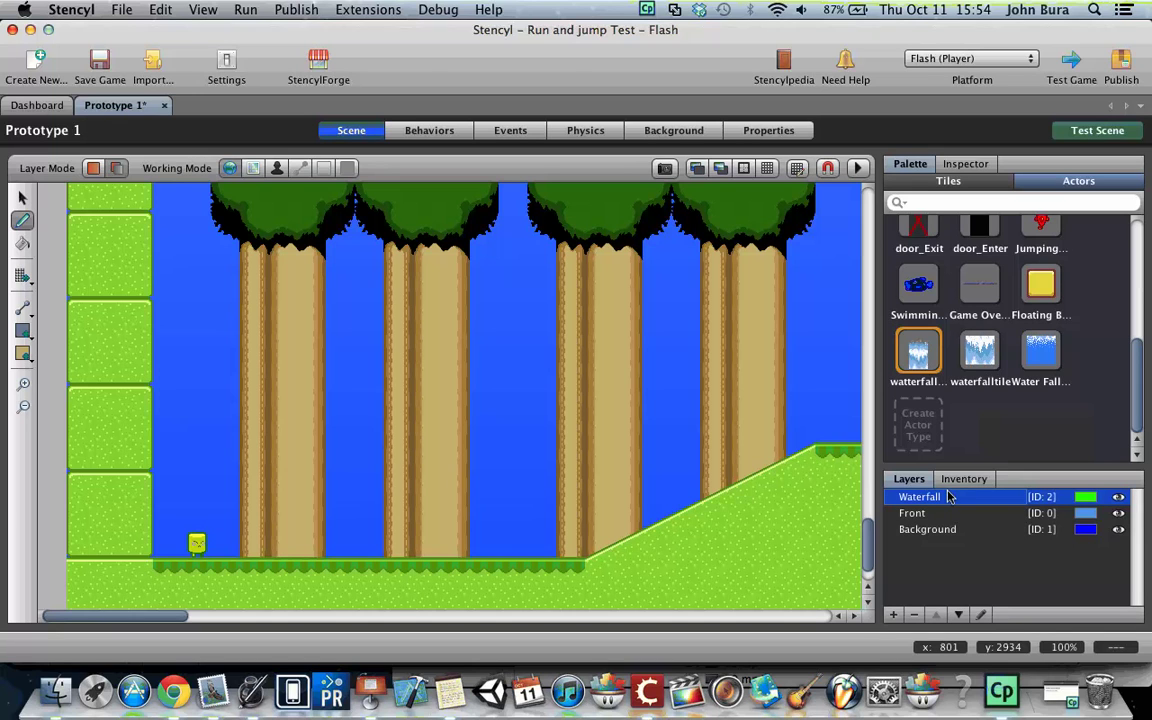
double_click(960, 615)
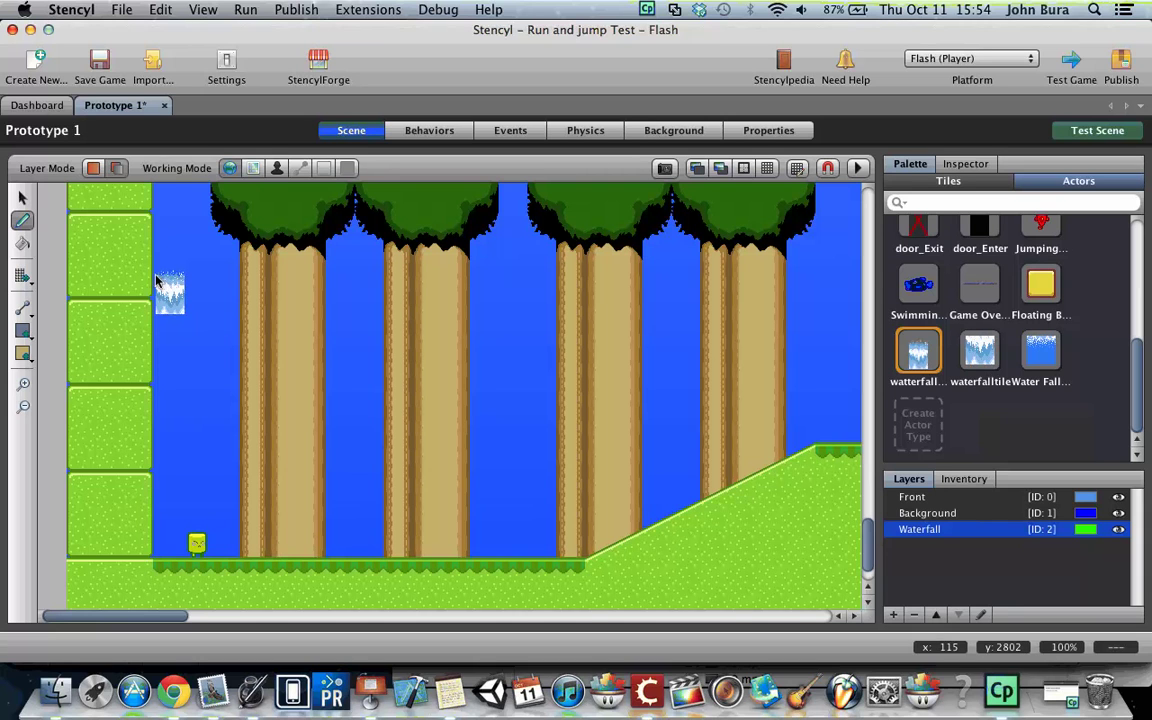
- Place three waterfall-top actors in a row between the grass wall and the first trunk, plus one just past the fourth trunk
drag(158, 268, 240, 280)
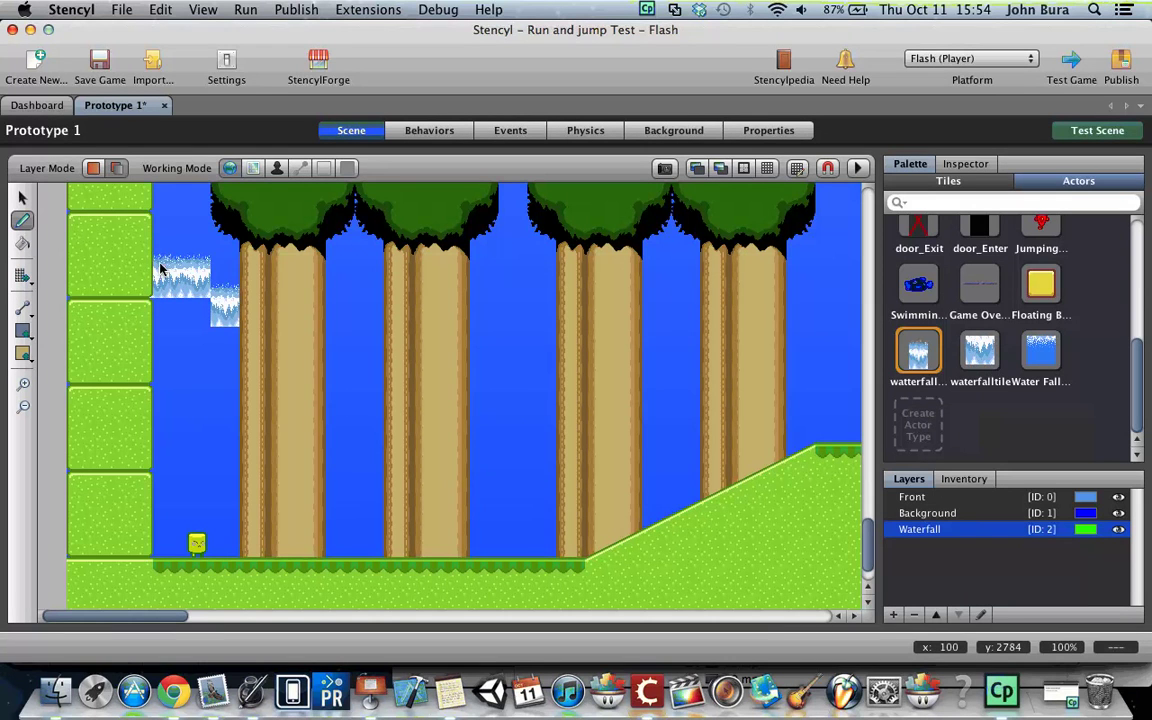
key(super+z)
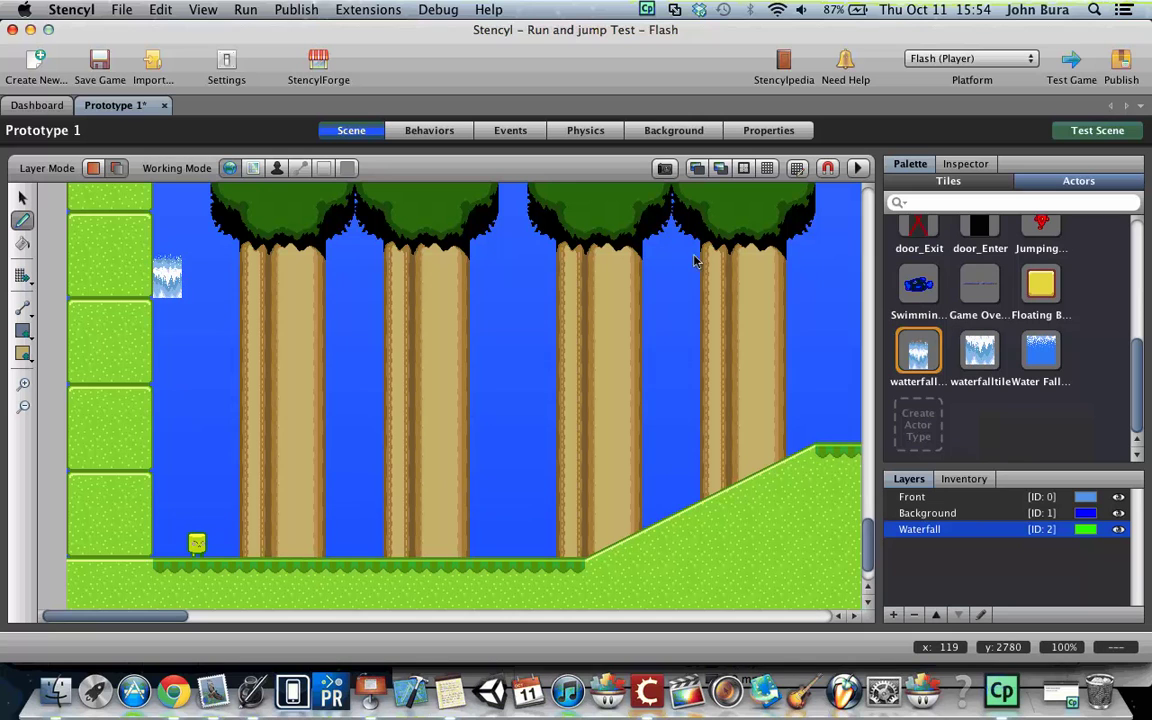
click(785, 256)
click(784, 255)
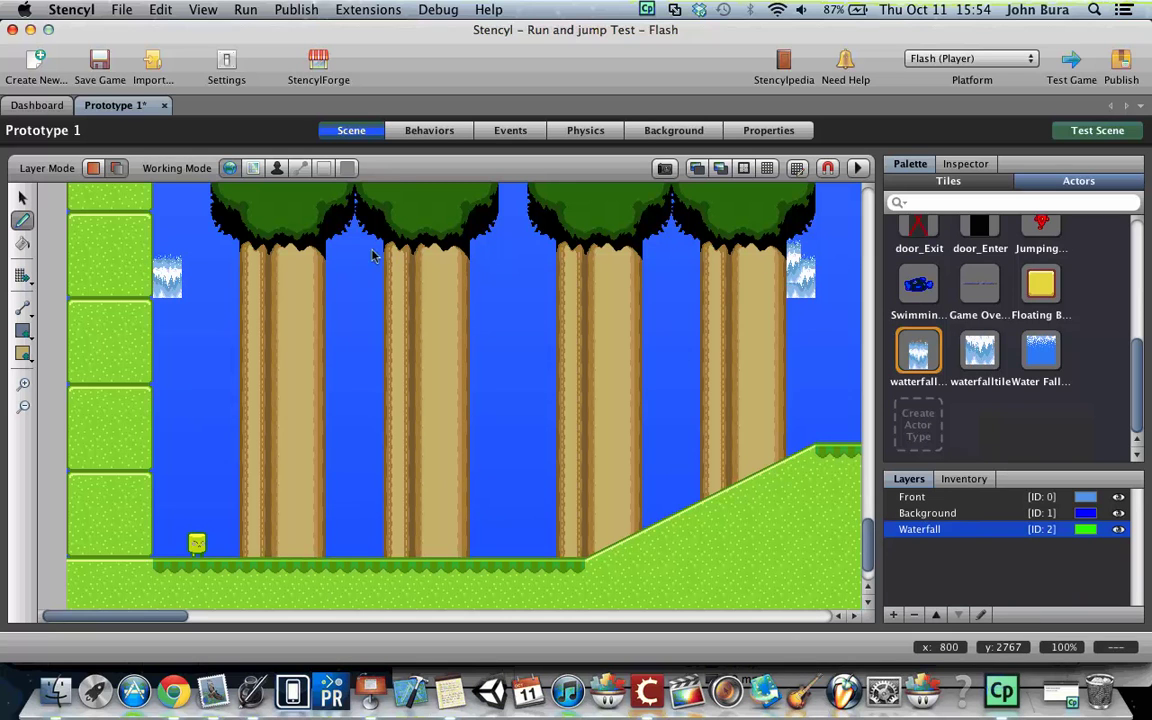
click(191, 267)
click(215, 268)
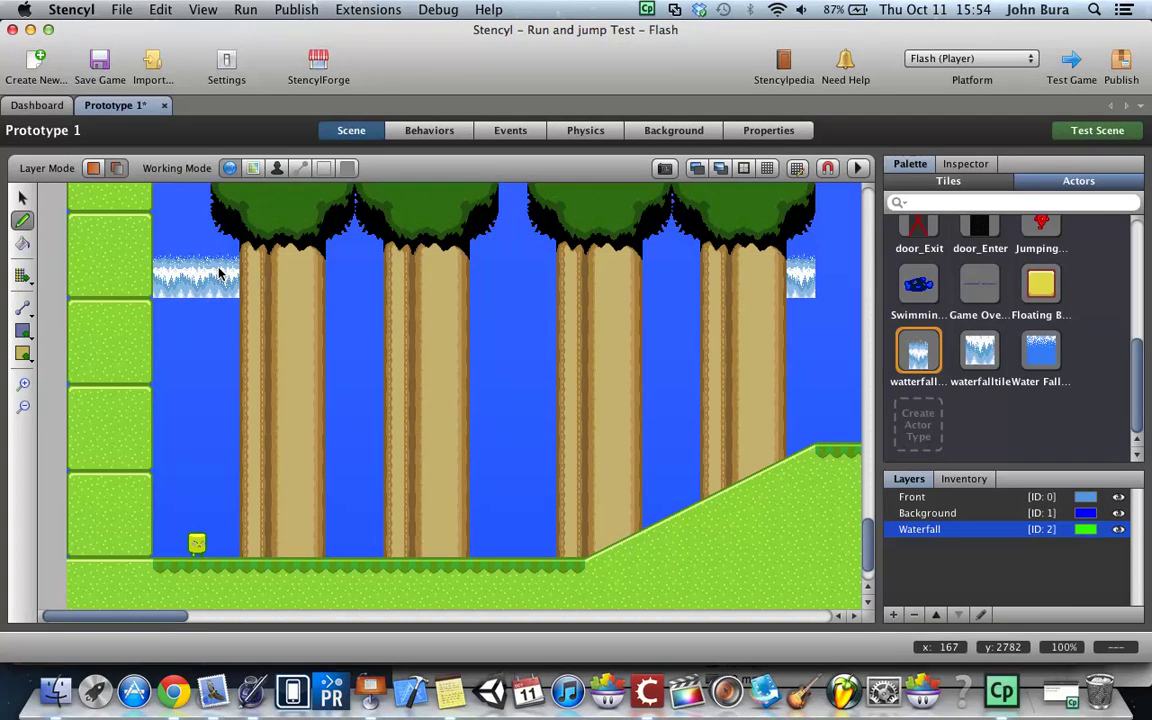
click(343, 272)
click(370, 272)
key(super+z)
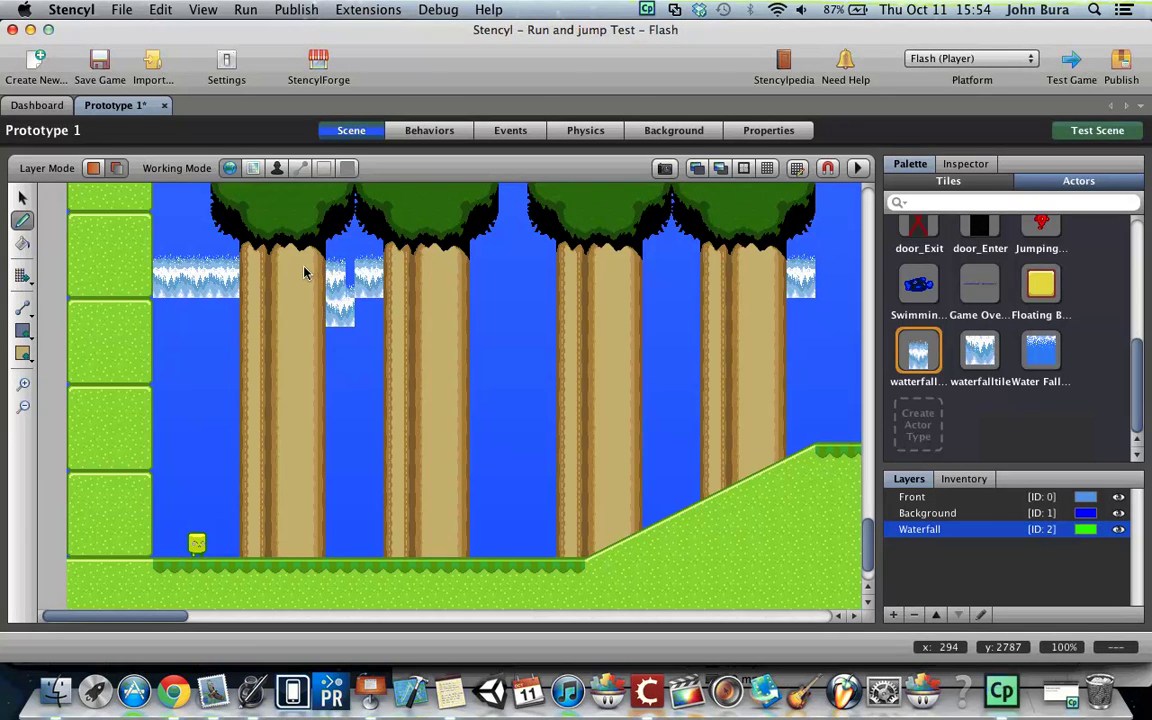
key(super+z)
key(super+z)
key(super+z)
- Complete the level row of waterfall-top actors from the grass wall through the gaps between all four trunks
click(234, 271)
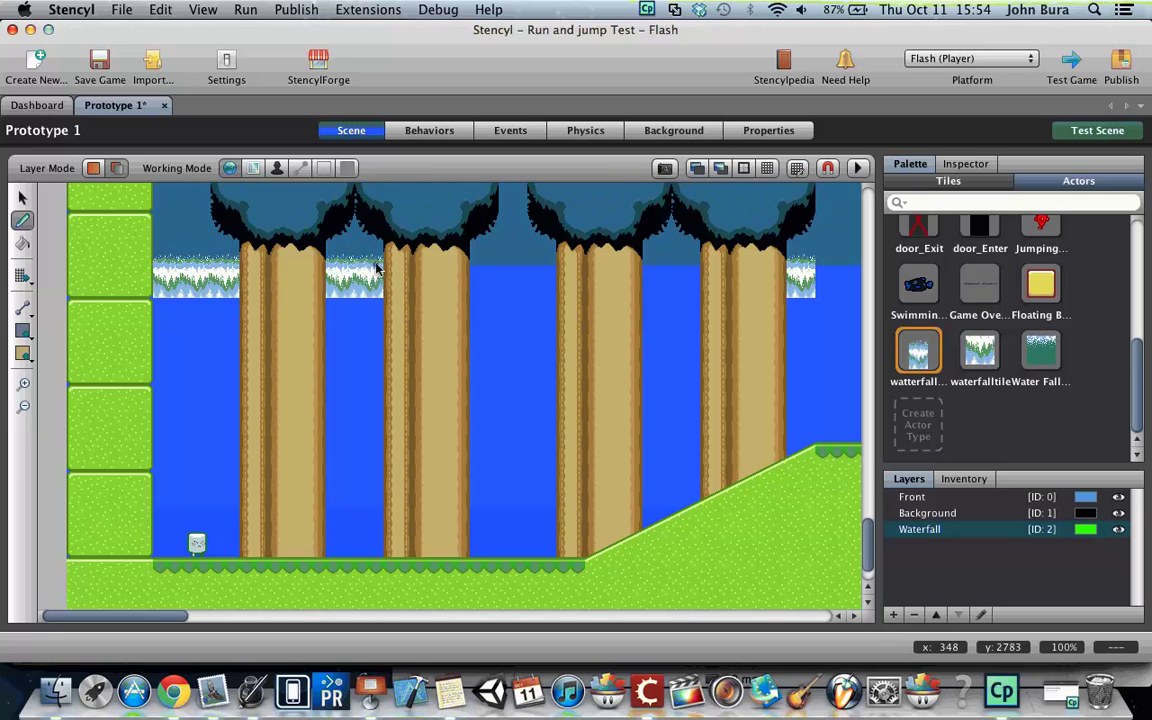
click(379, 266)
click(489, 265)
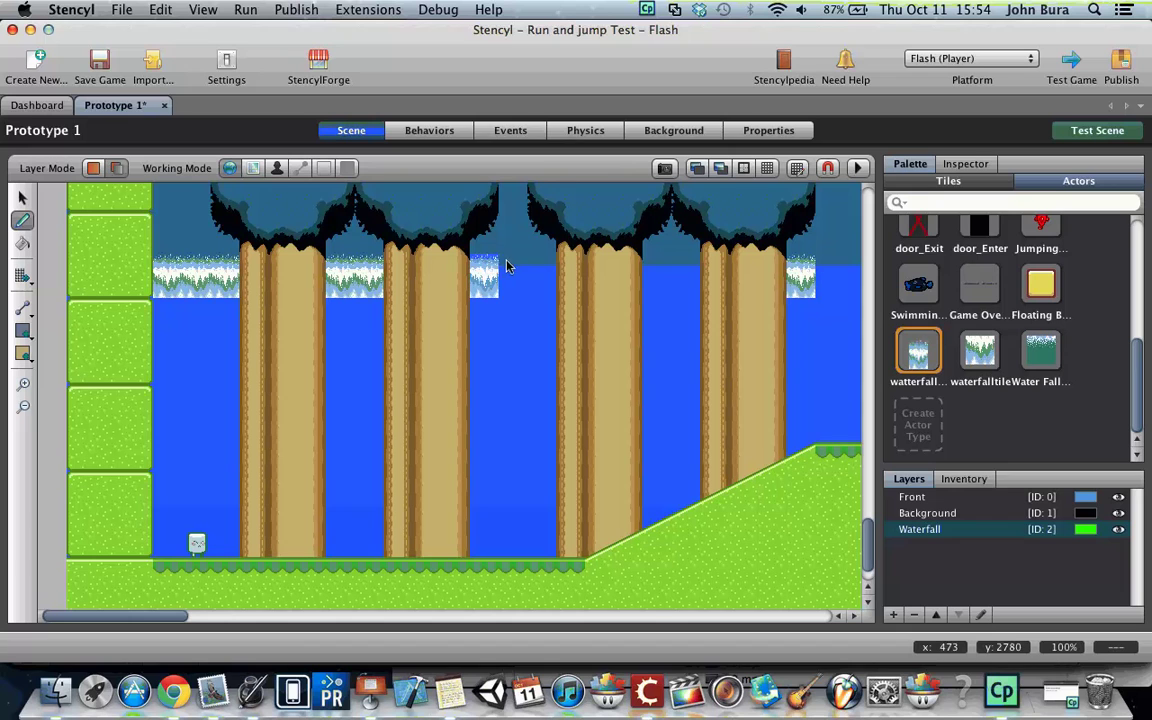
drag(515, 266, 689, 262)
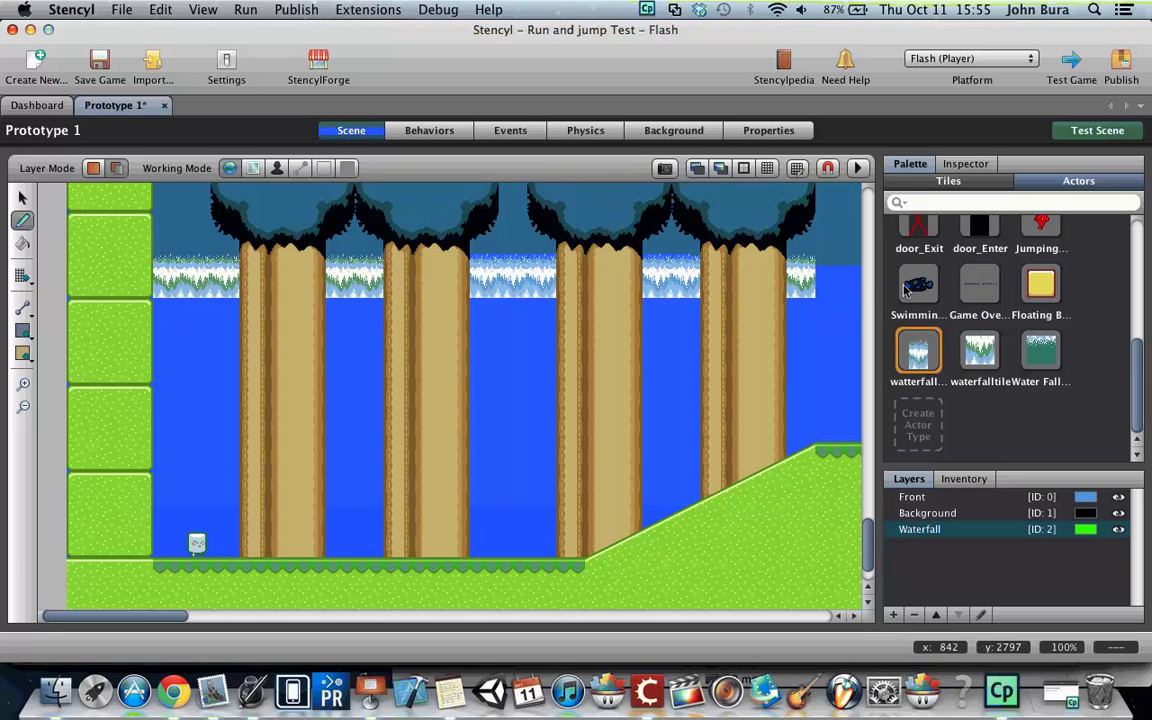
- Fill the area below the waterfall tops with waterfalltile actors down to the ground, between the trunks and just past the fourth
click(979, 350)
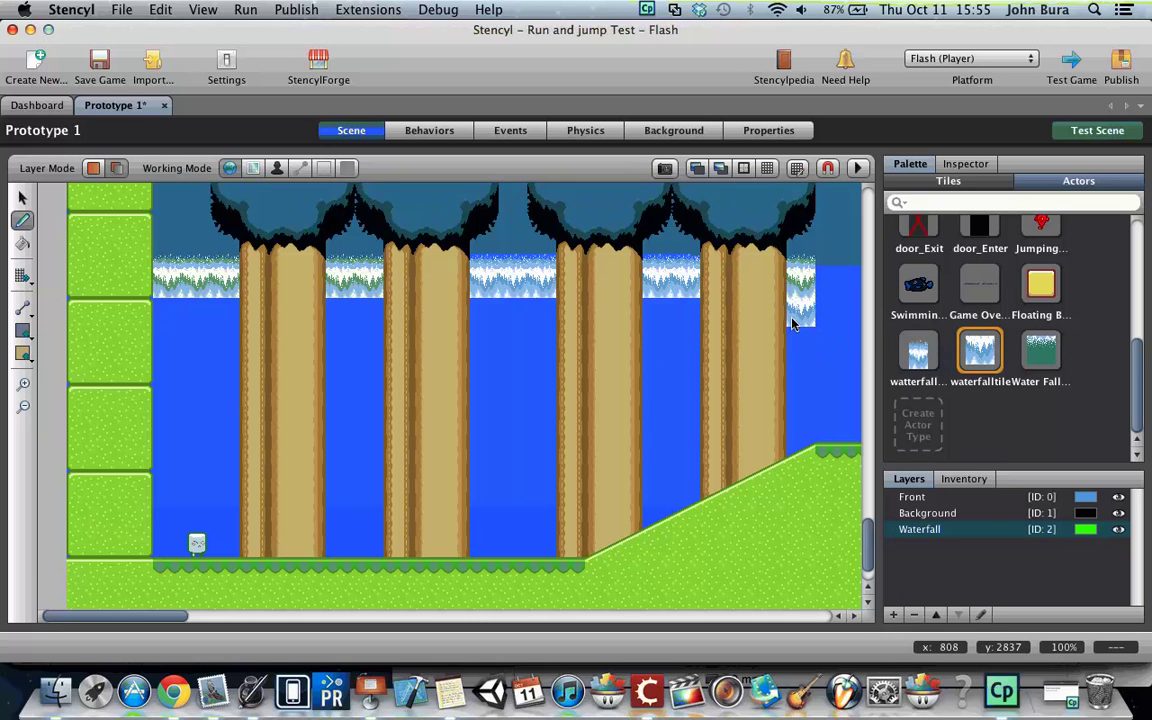
mouse_move(790, 316)
mouse_down()
mouse_move(150, 320)
mouse_move(306, 326)
mouse_up()
mouse_move(174, 334)
mouse_down()
mouse_move(234, 348)
mouse_move(621, 366)
mouse_up()
drag(792, 338, 790, 430)
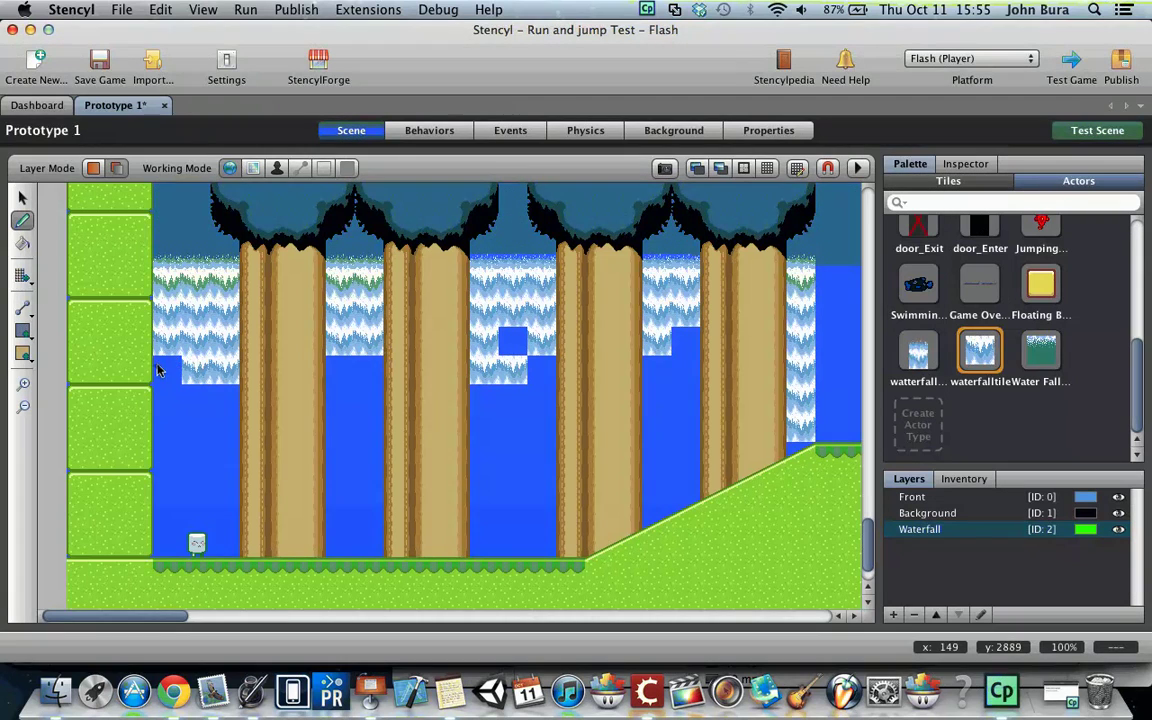
mouse_move(157, 365)
mouse_down()
mouse_move(167, 537)
mouse_move(205, 490)
mouse_move(185, 485)
mouse_move(206, 360)
mouse_move(231, 512)
mouse_move(231, 463)
mouse_move(325, 515)
mouse_move(393, 483)
mouse_move(614, 507)
mouse_move(619, 522)
mouse_move(319, 442)
mouse_move(393, 481)
mouse_move(323, 453)
mouse_move(334, 342)
mouse_move(342, 476)
mouse_move(527, 541)
mouse_move(612, 527)
mouse_move(674, 337)
mouse_move(662, 467)
mouse_move(796, 473)
mouse_move(727, 456)
mouse_move(523, 339)
mouse_move(490, 400)
mouse_move(509, 483)
mouse_move(519, 411)
mouse_move(544, 492)
mouse_move(554, 443)
mouse_move(681, 362)
mouse_up()
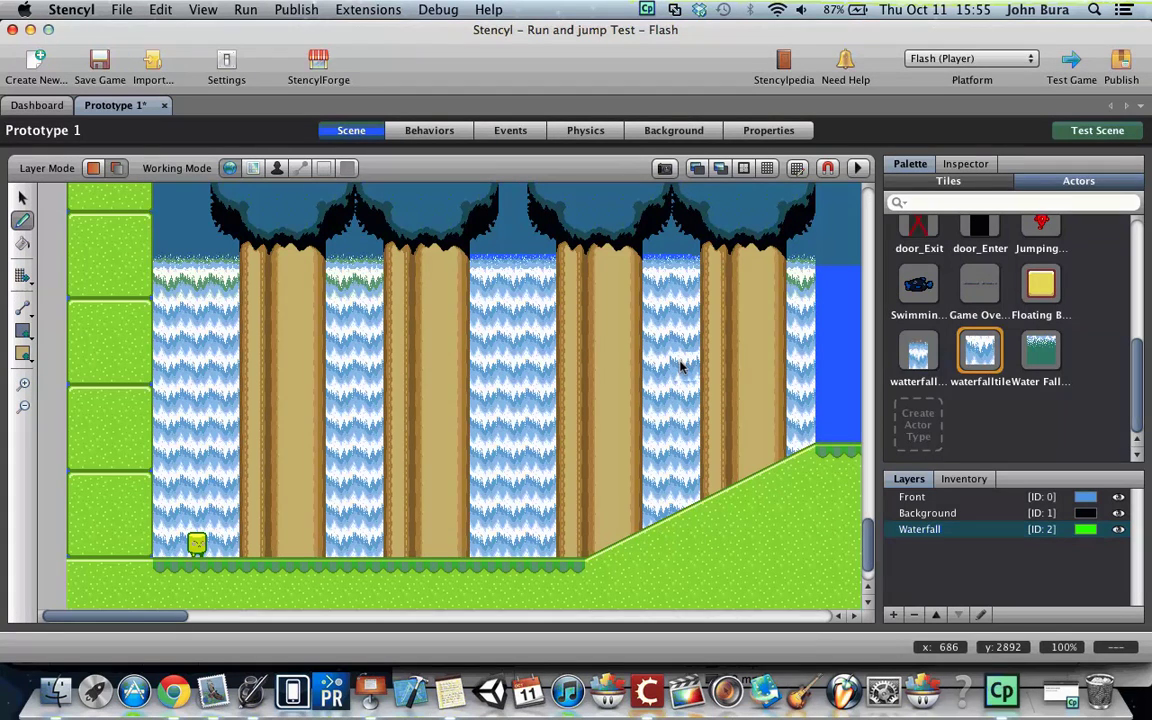
- Play and pause the scene's animation preview twice to examine the waterfall's movement
click(856, 168)
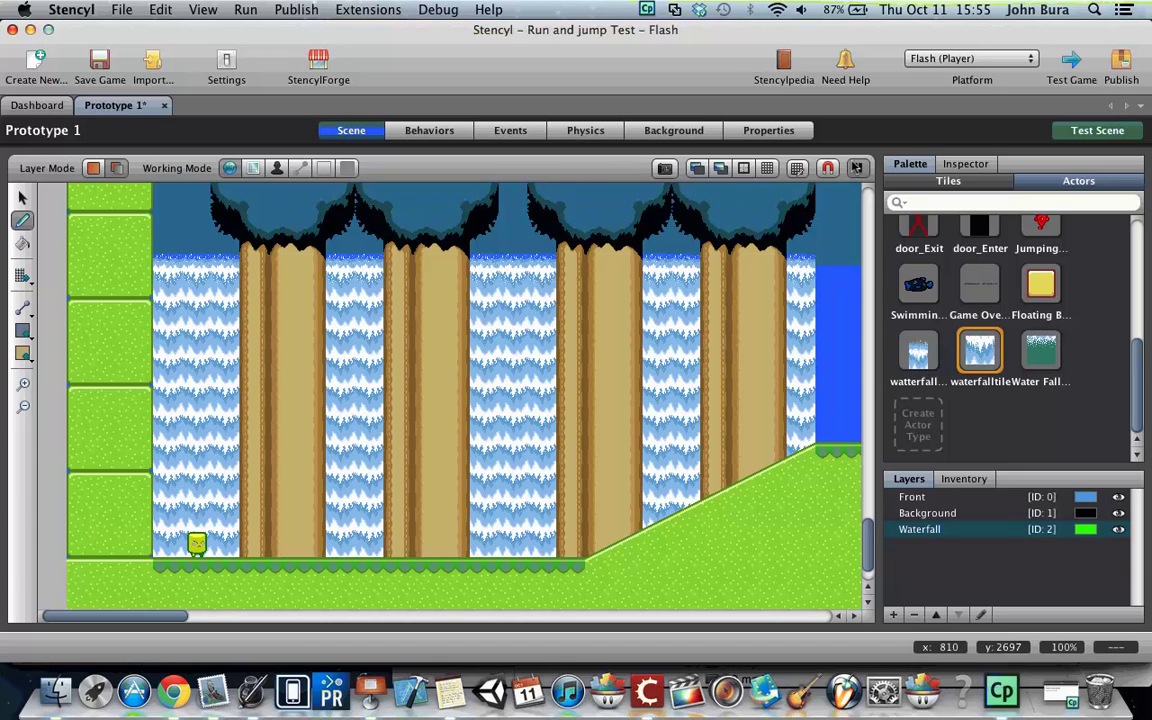
click(855, 166)
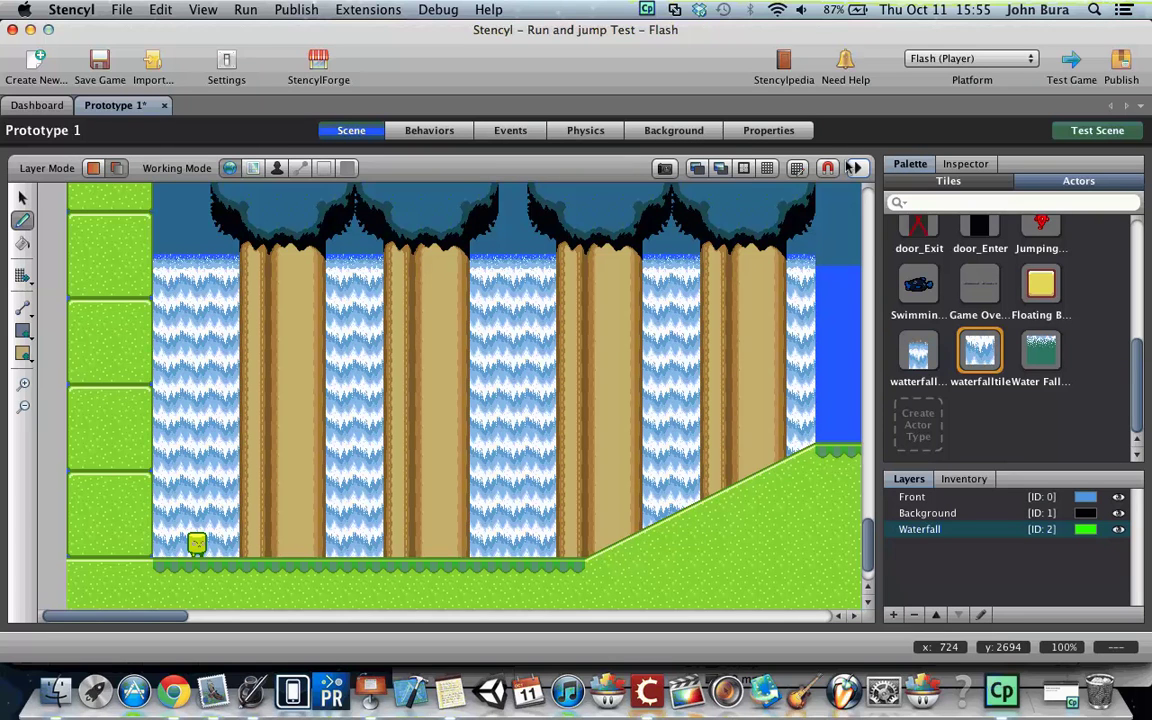
click(852, 167)
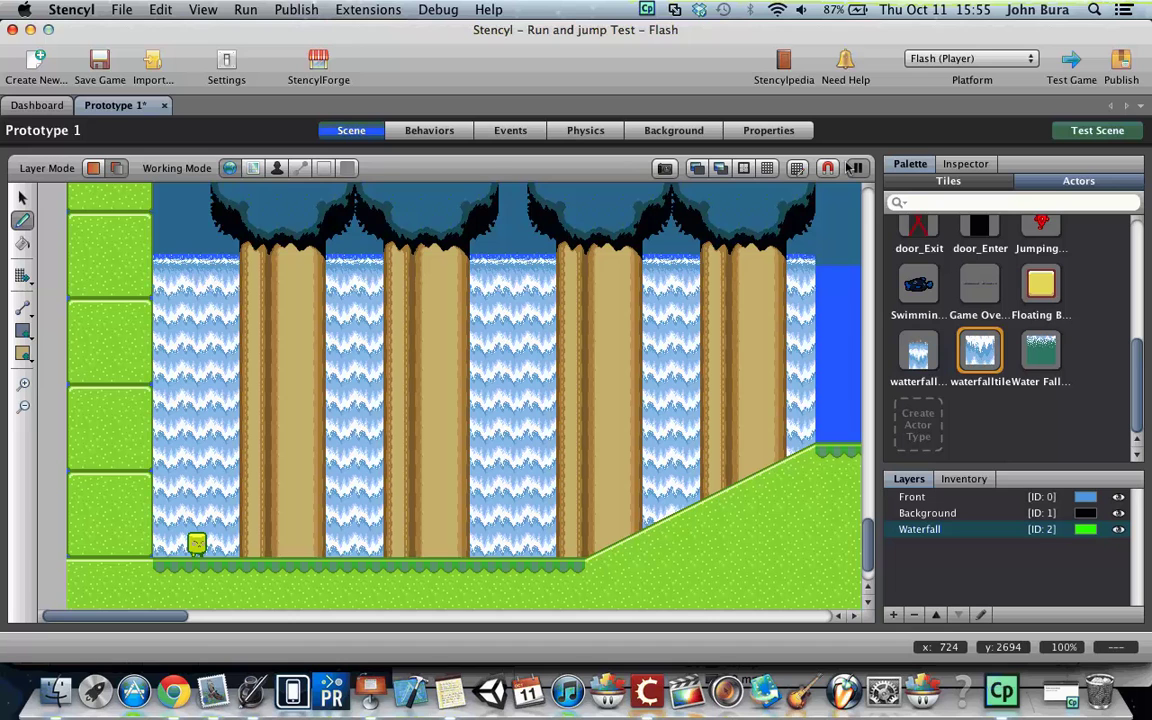
click(852, 167)
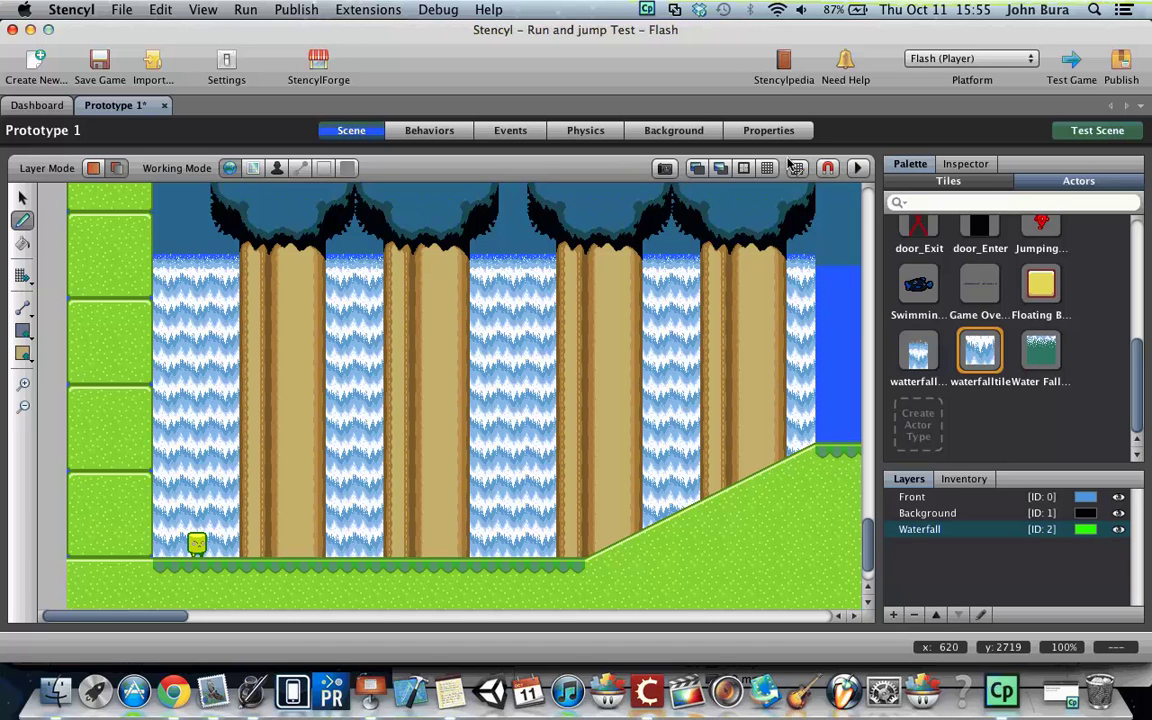